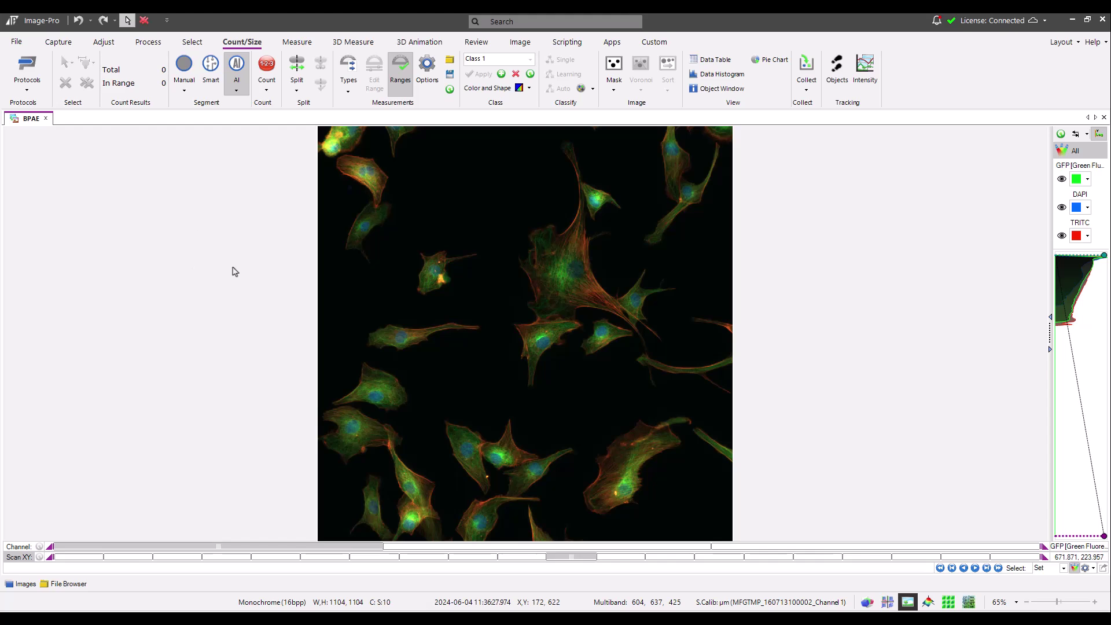
Step: Start AI deep learning prediction for the BPAE image and load the pretrained Fluorescent Cells model without its demo image
{"action": "left_click", "coordinate": [236, 67]}
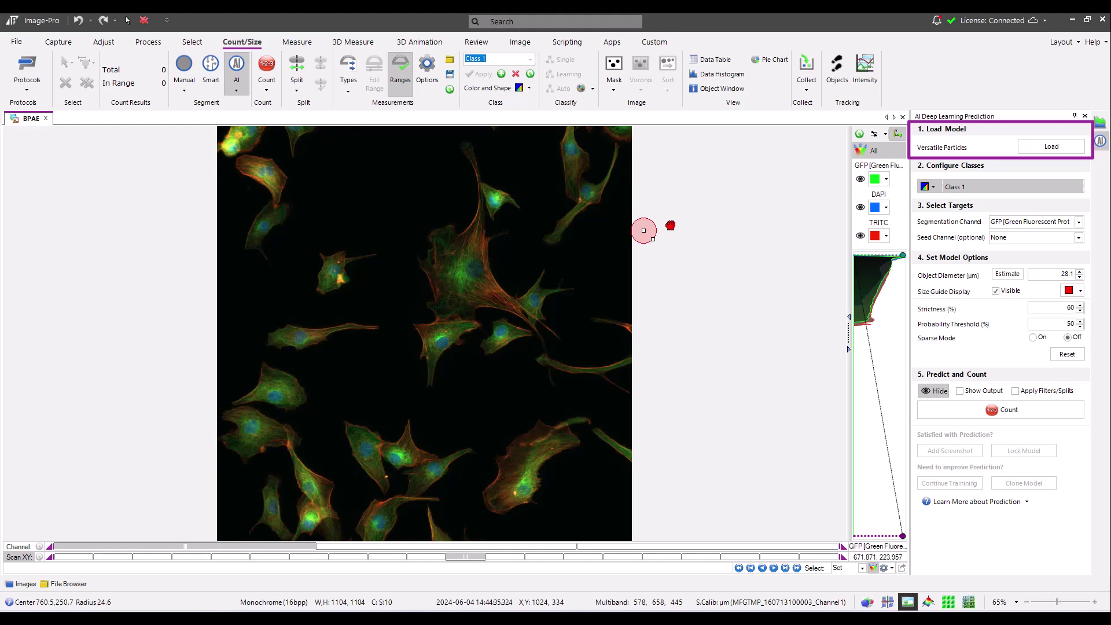
{"action": "left_click", "coordinate": [670, 225]}
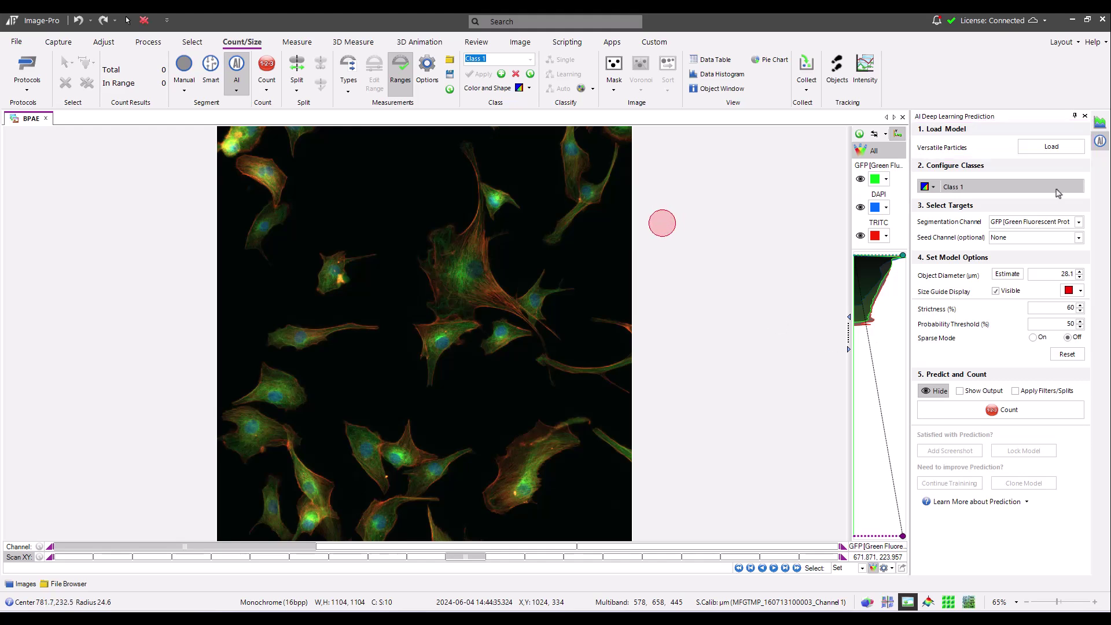
{"action": "left_click", "coordinate": [1048, 148]}
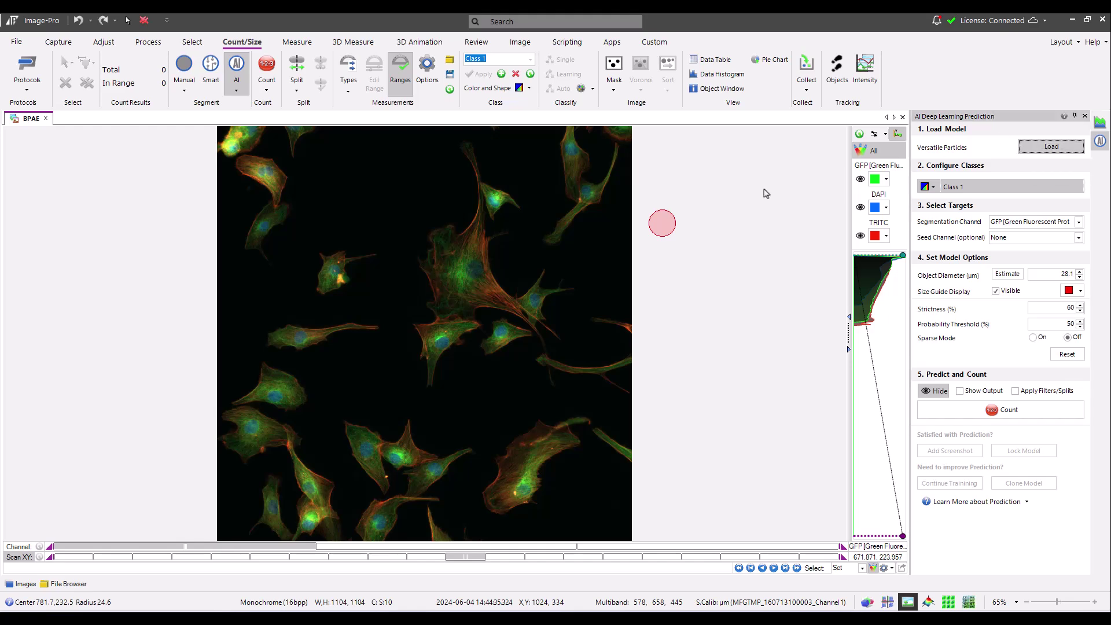
{"action": "scroll", "coordinate": [553, 305], "scroll_direction": "up", "scroll_amount": 4}
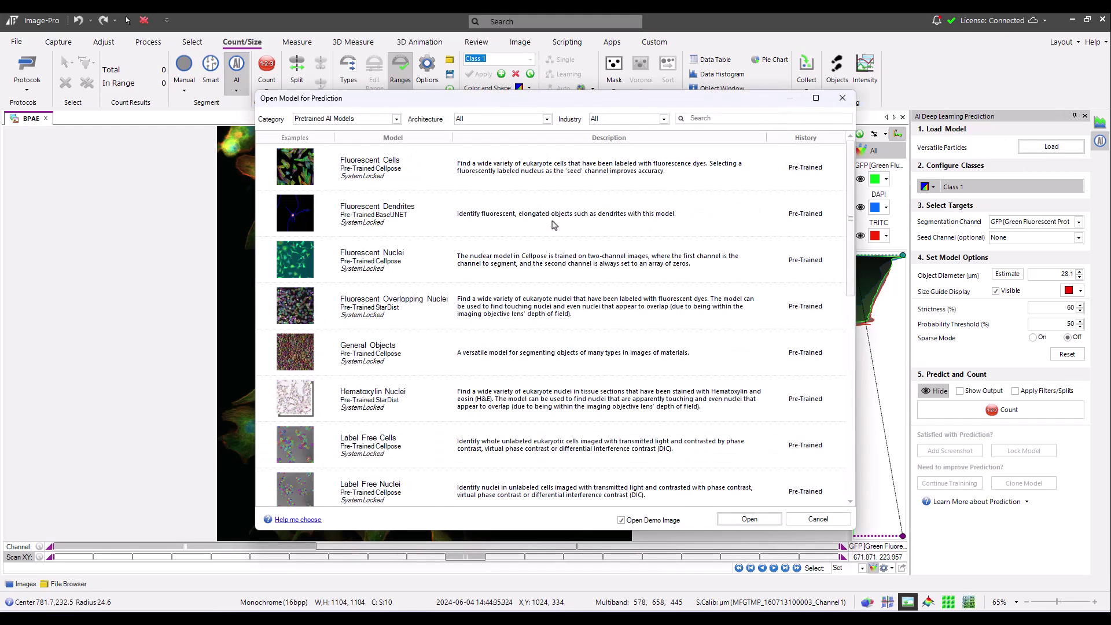
{"action": "left_click", "coordinate": [558, 179]}
{"action": "left_click", "coordinate": [621, 520]}
{"action": "left_click", "coordinate": [749, 519]}
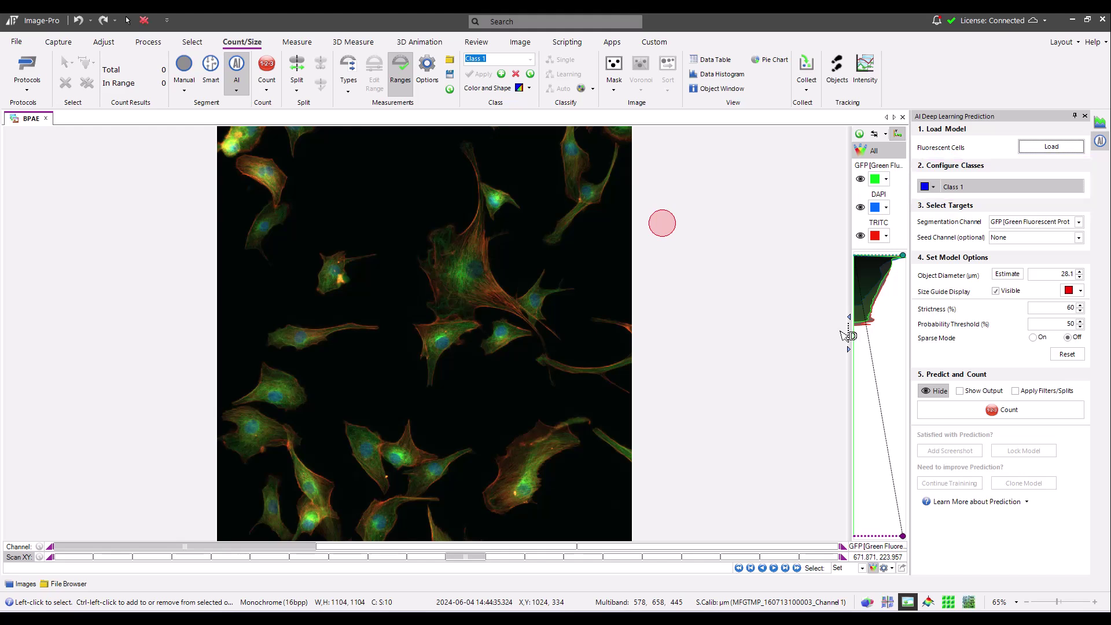
Step: Set the color of Class 1 to Random so that each counted object is outlined differently
{"action": "left_click", "coordinate": [933, 187]}
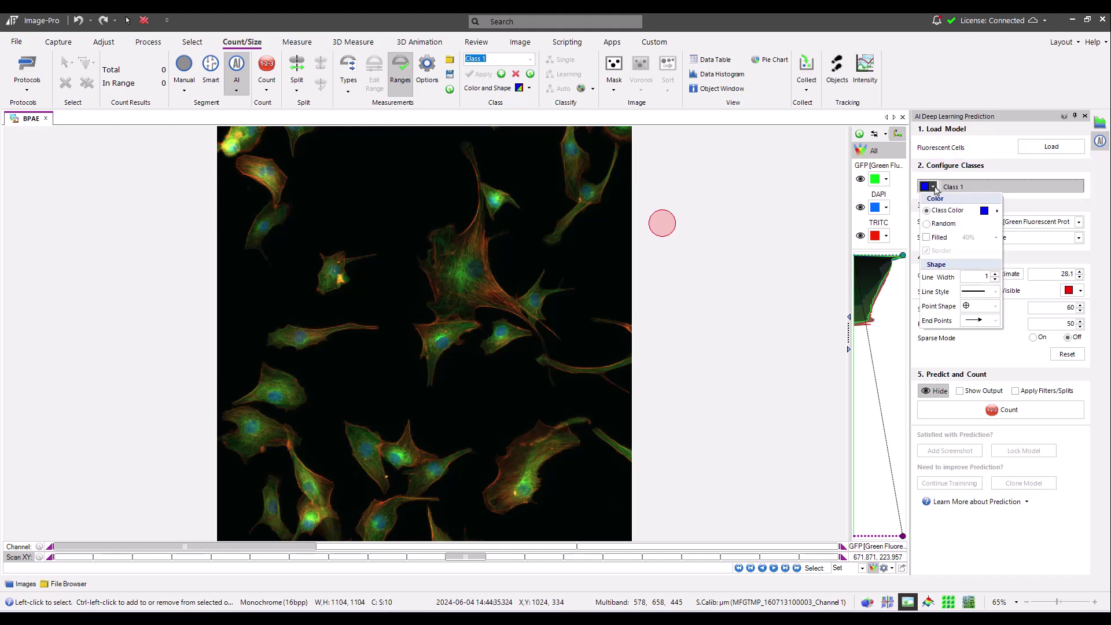
{"action": "left_click", "coordinate": [927, 223]}
{"action": "left_click", "coordinate": [792, 313]}
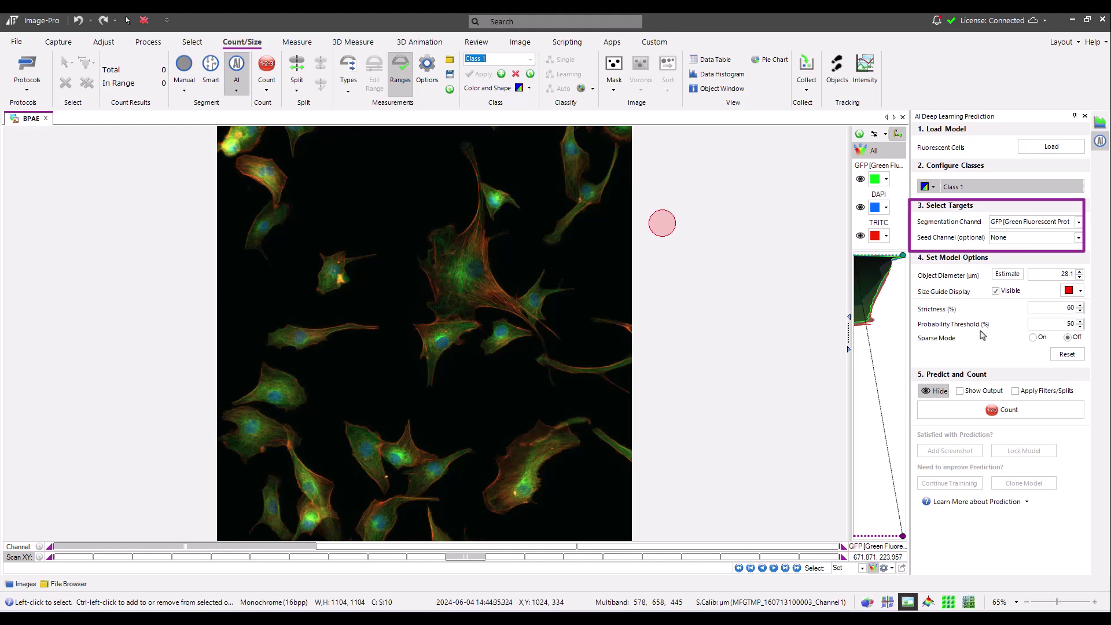
Step: Target the GFP channel for segmentation and use DAPI as the seed channel
{"action": "left_click", "coordinate": [1080, 222]}
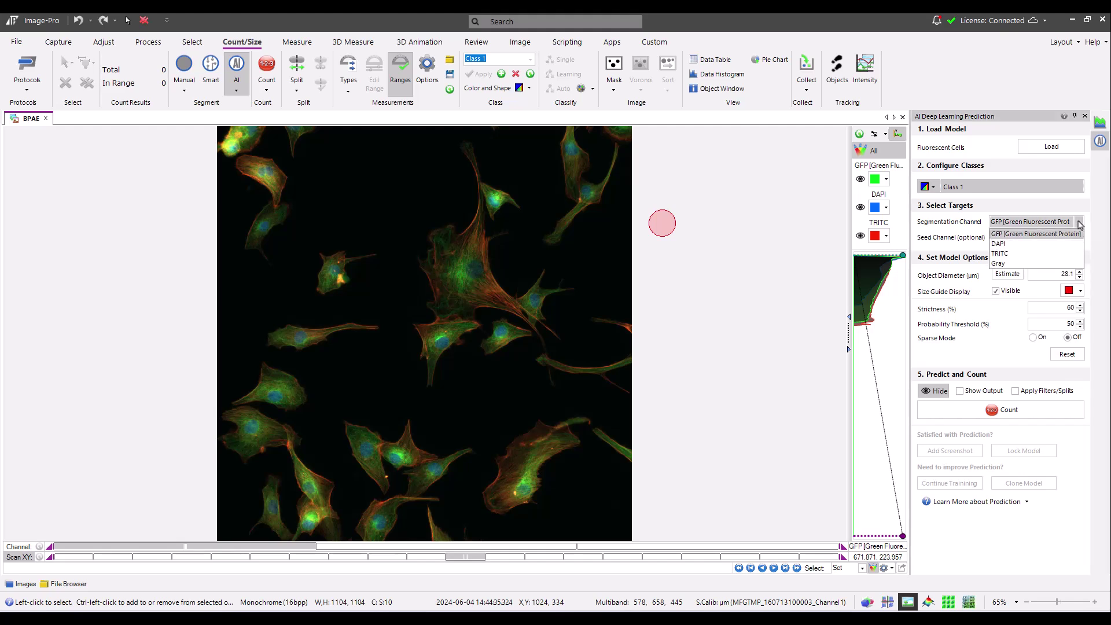
{"action": "left_click", "coordinate": [1035, 234]}
{"action": "left_click", "coordinate": [1079, 238]}
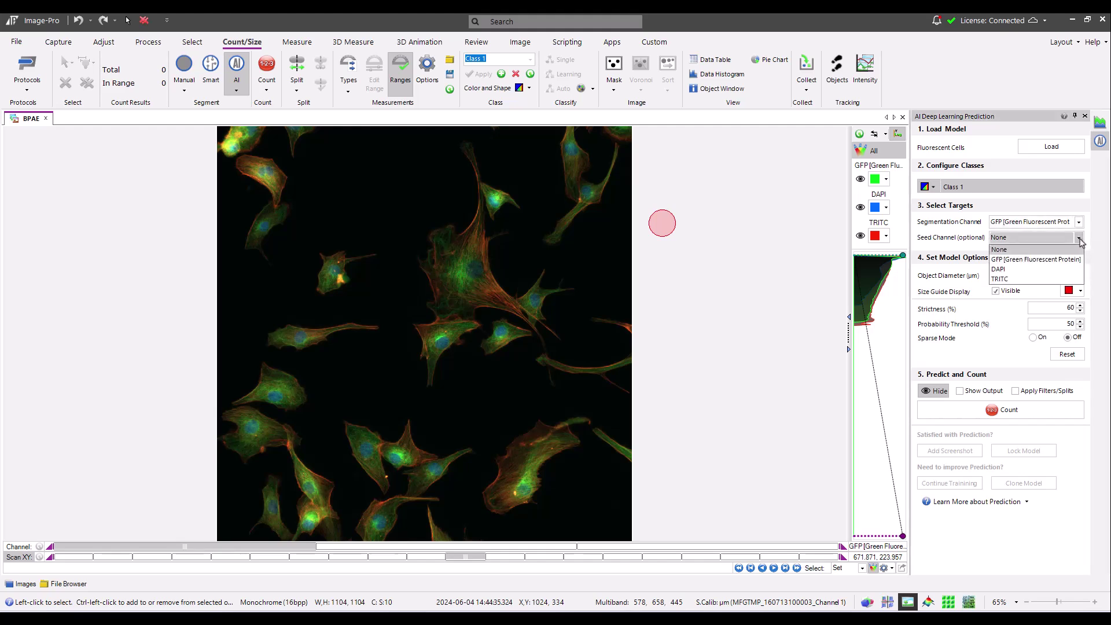
{"action": "left_click", "coordinate": [1031, 269]}
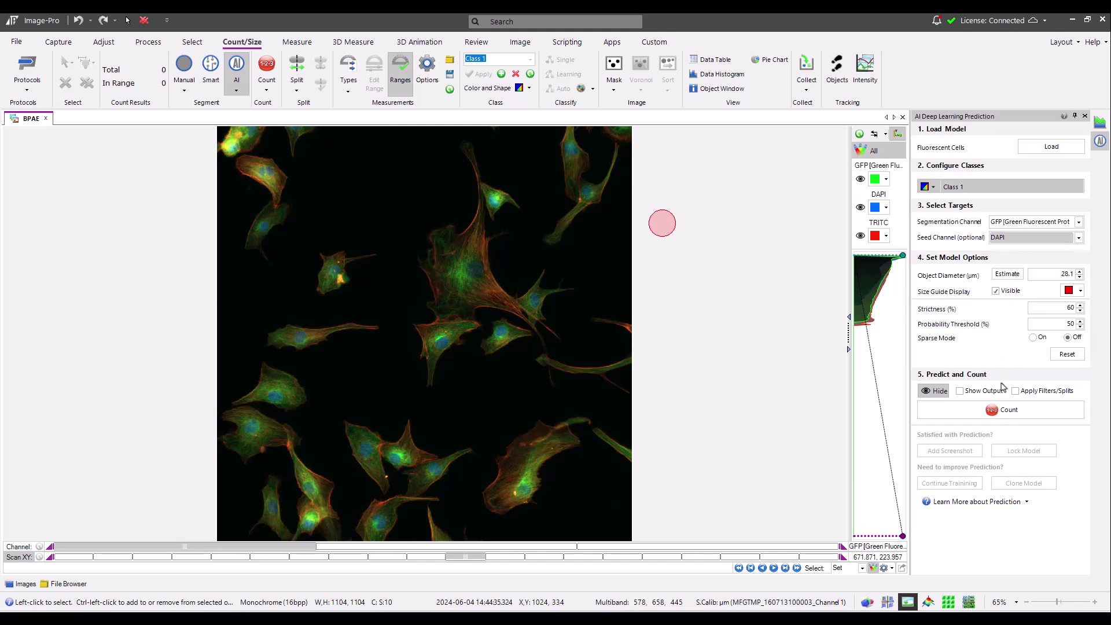
Step: Set the object diameter to 45 µm and count the cells with the loaded model
{"action": "left_click", "coordinate": [1049, 274]}
{"action": "type", "text": "45"}
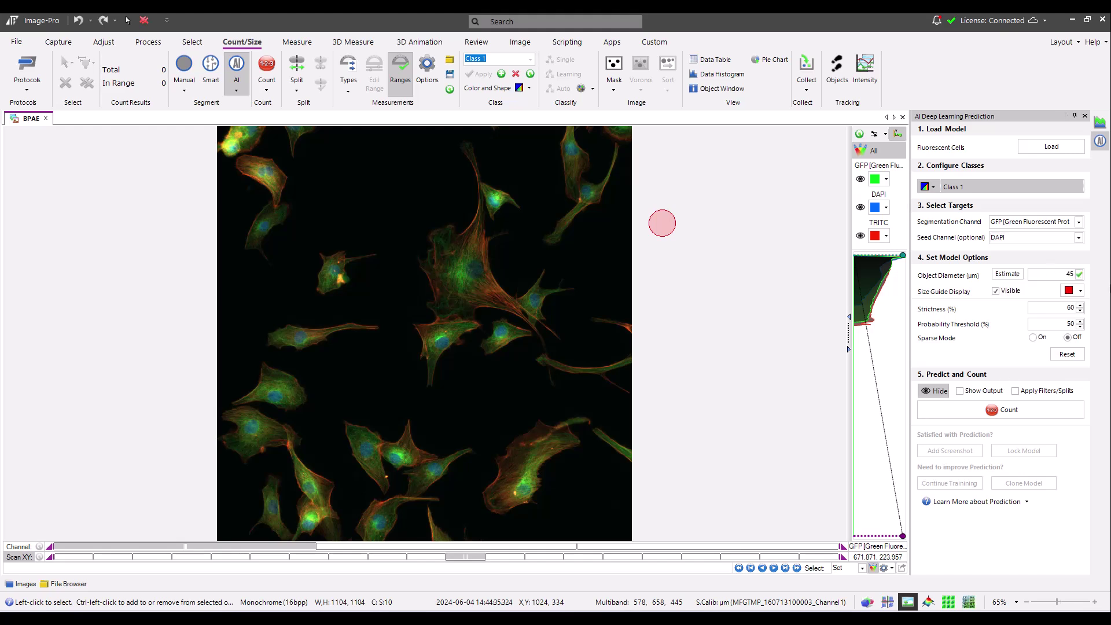
{"action": "key", "text": "Return"}
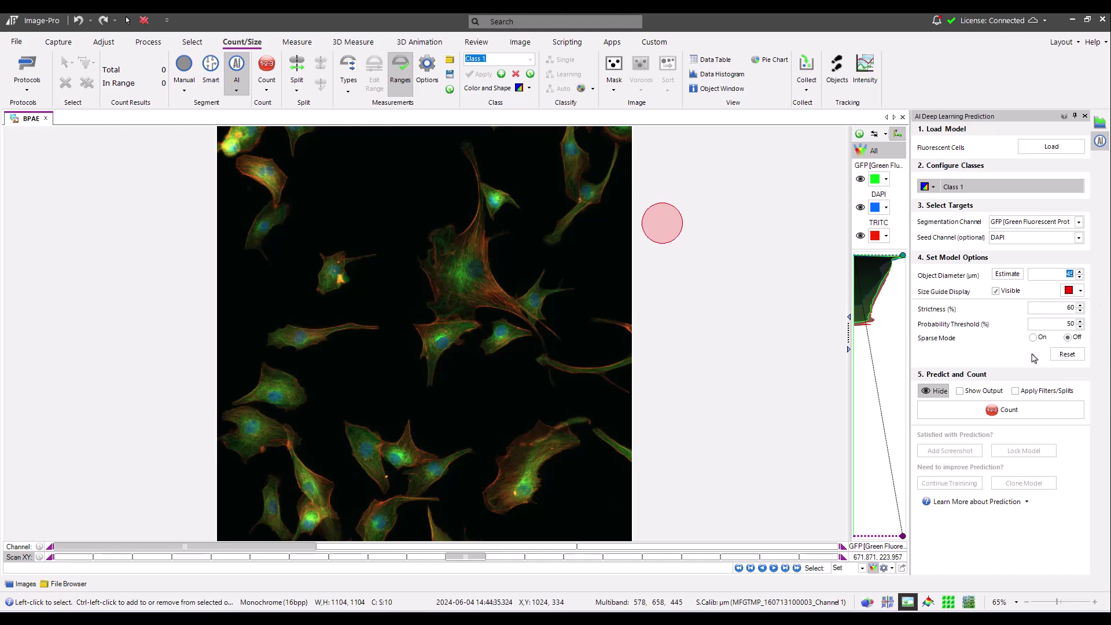
{"action": "left_click", "coordinate": [1052, 324]}
{"action": "type", "text": "45"}
{"action": "key", "text": "Return"}
{"action": "left_click", "coordinate": [991, 412]}
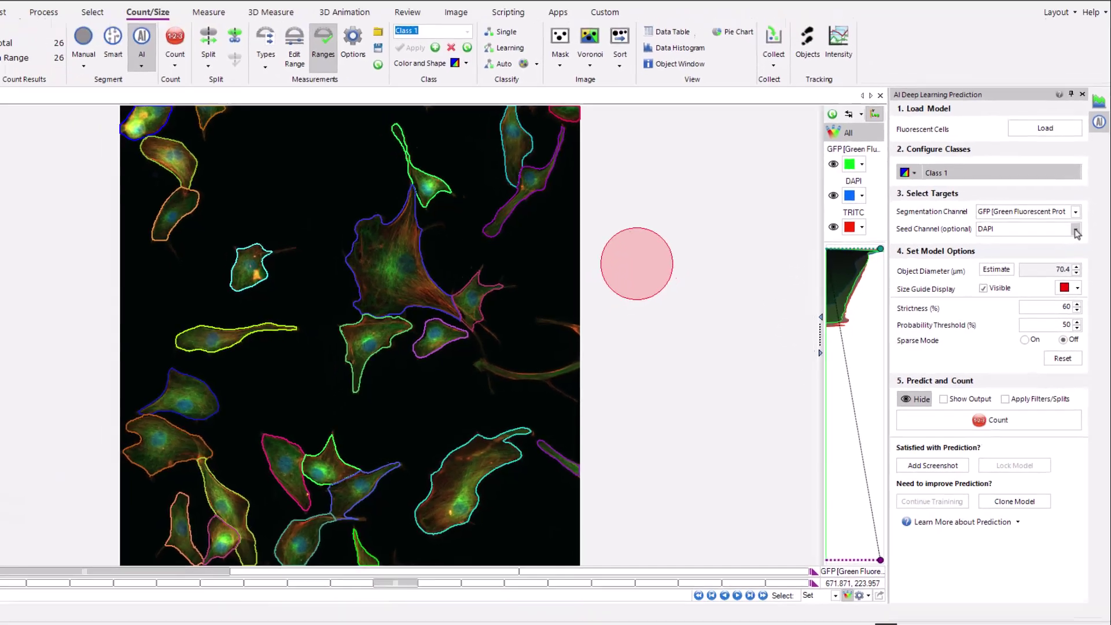
Step: Set the seed channel to None and recount the cells for comparison
{"action": "left_click", "coordinate": [1064, 219]}
{"action": "left_click", "coordinate": [1060, 238]}
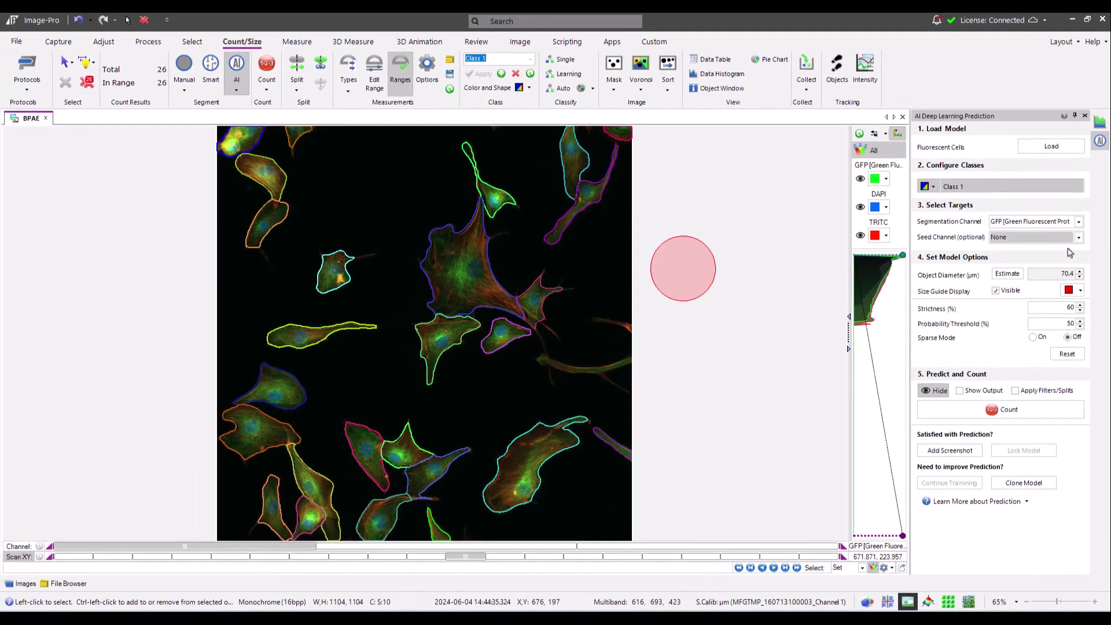
{"action": "left_click", "coordinate": [1049, 415]}
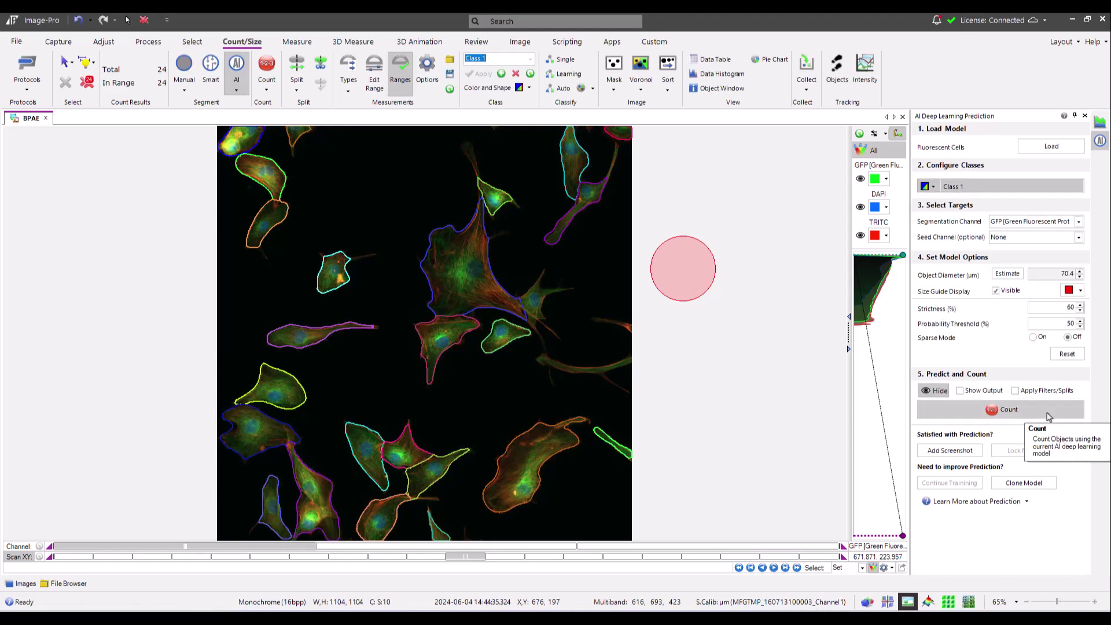
Step: Select the outline around the two touching lower-left cells and that of the large central cell to examine their separation
{"action": "left_click", "coordinate": [64, 63]}
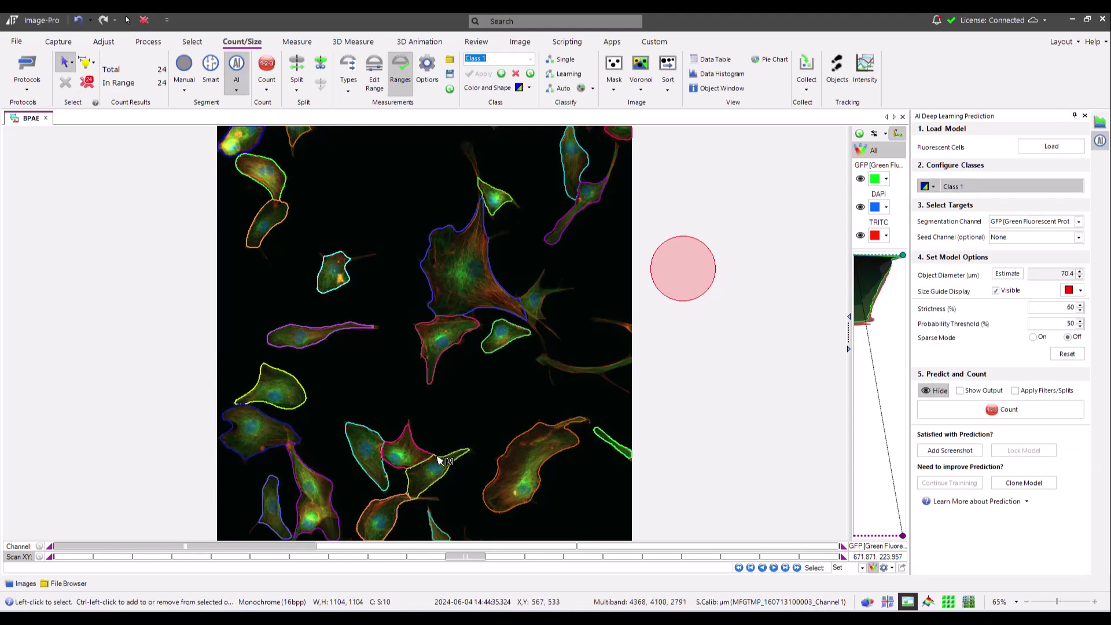
{"action": "left_click", "coordinate": [333, 501]}
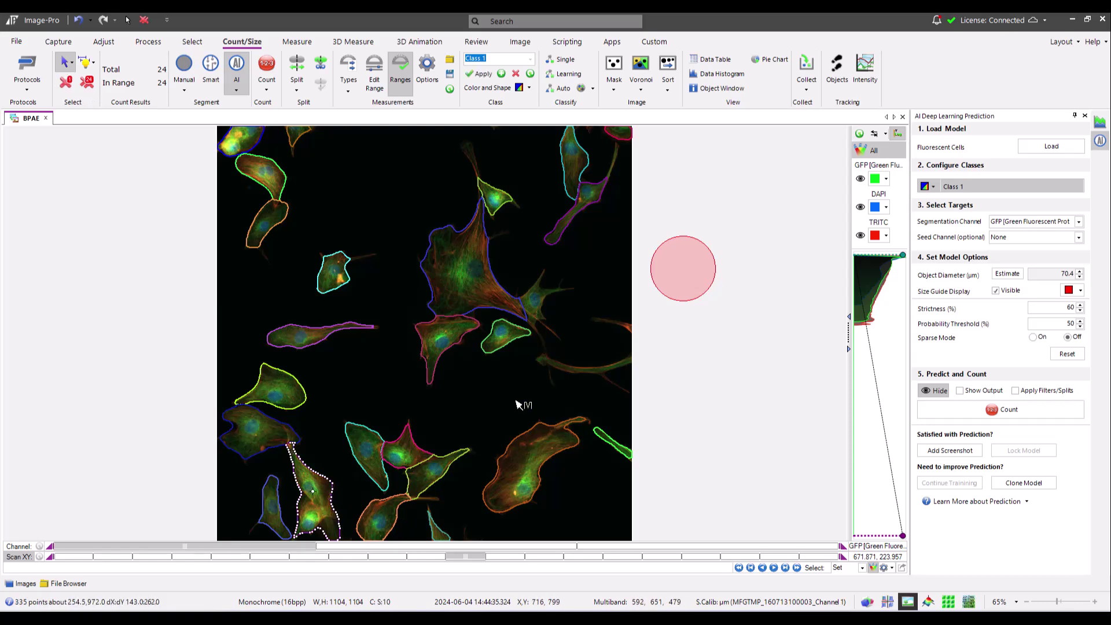
{"action": "left_click", "coordinate": [524, 313]}
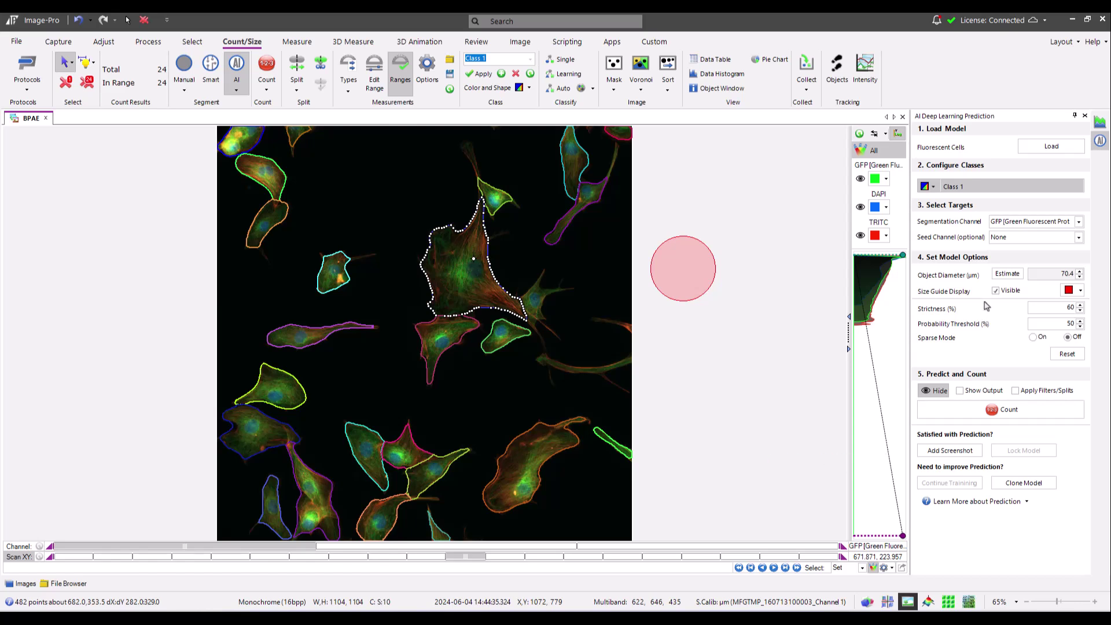
Step: Set the seed channel back to DAPI and recount the cells
{"action": "left_click", "coordinate": [1020, 240]}
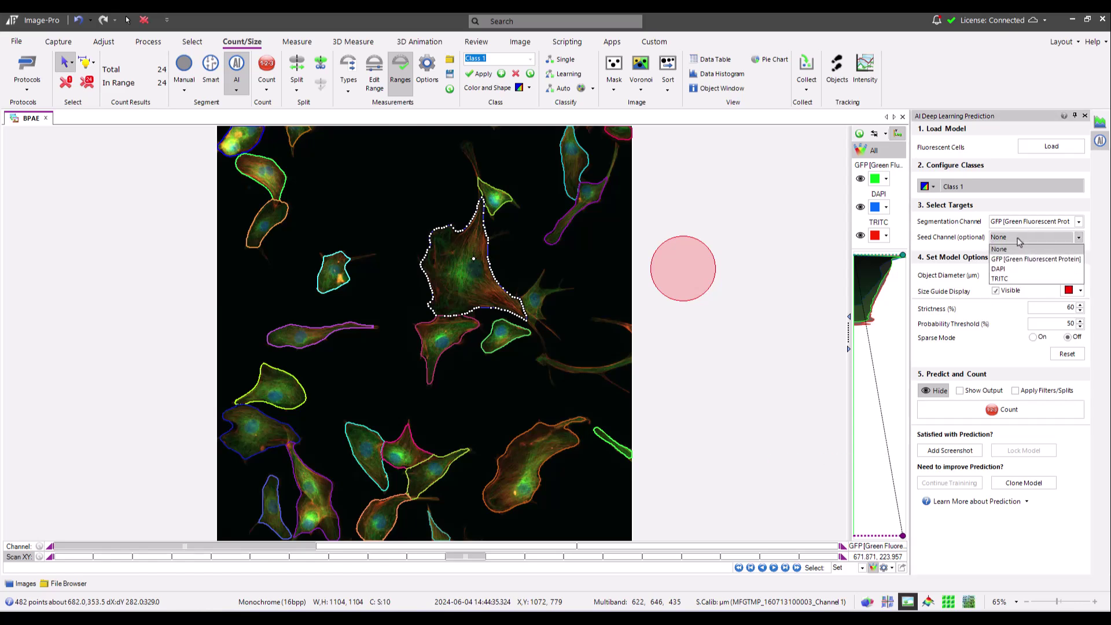
{"action": "left_click", "coordinate": [999, 270]}
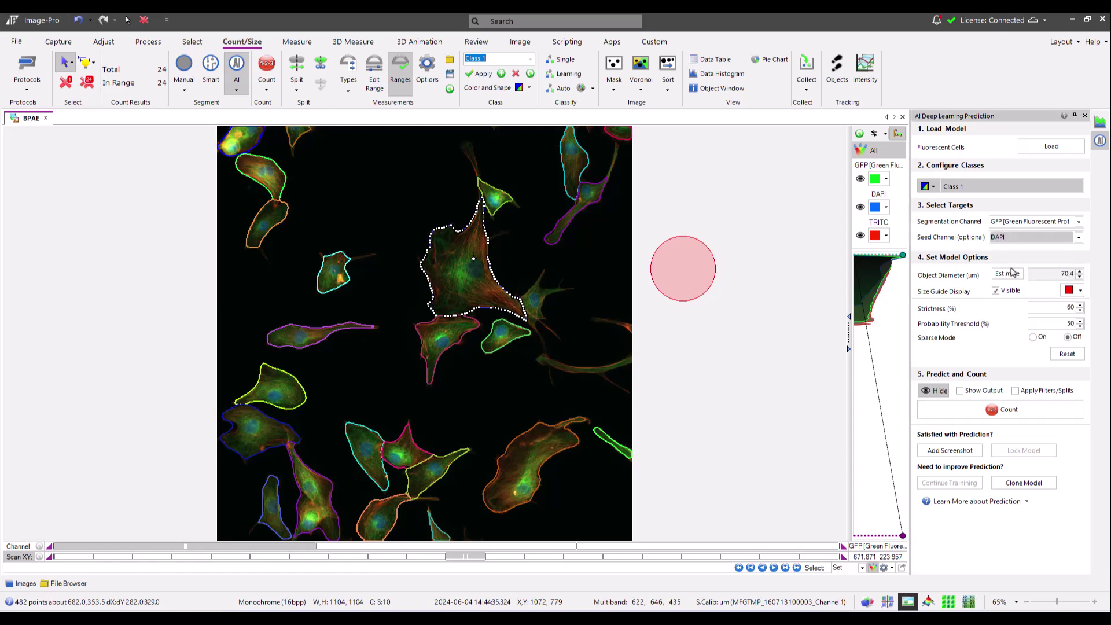
{"action": "left_click", "coordinate": [1009, 409]}
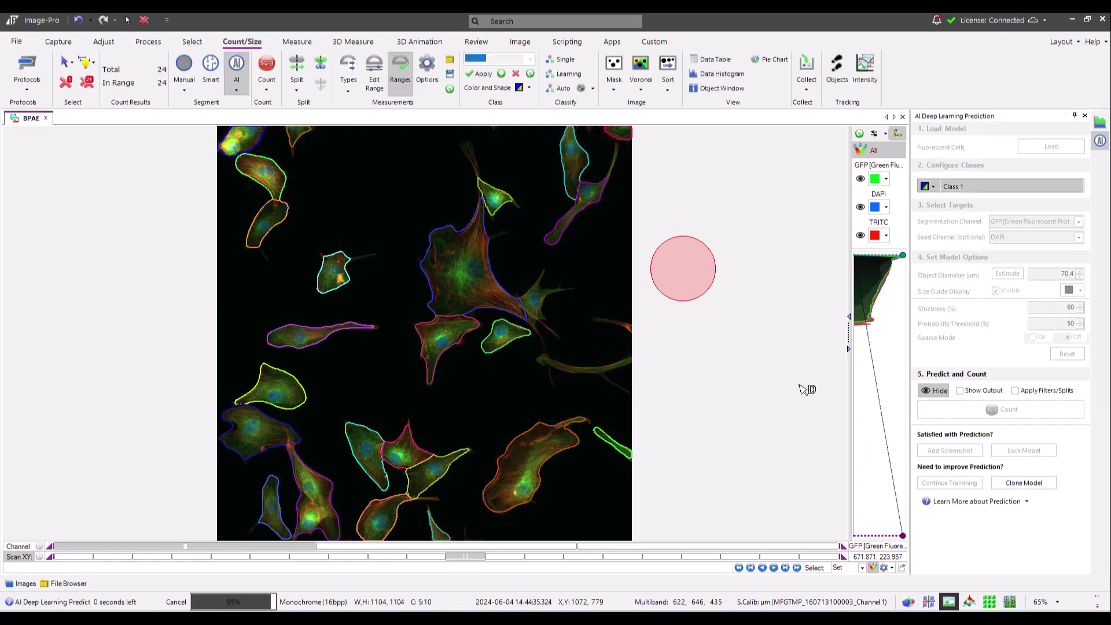
Step: Select the outlines of the large central cell, its small neighbor and the lower-left touching cell to examine the seeded segmentation
{"action": "left_click", "coordinate": [64, 62]}
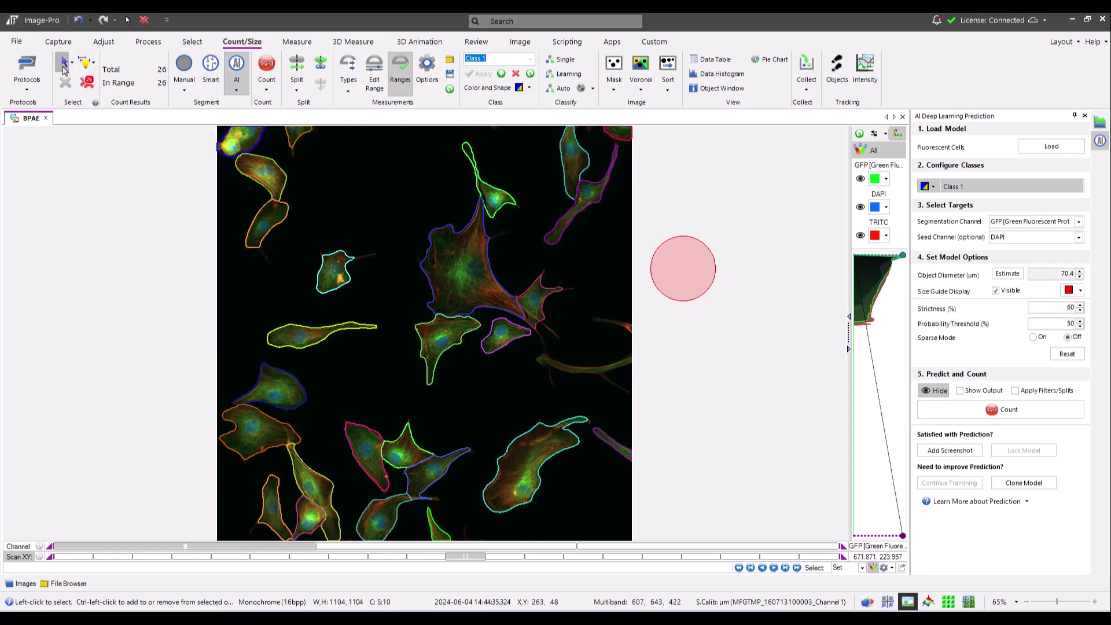
{"action": "left_click", "coordinate": [546, 305]}
{"action": "left_click", "coordinate": [498, 283]}
{"action": "left_click", "coordinate": [329, 490]}
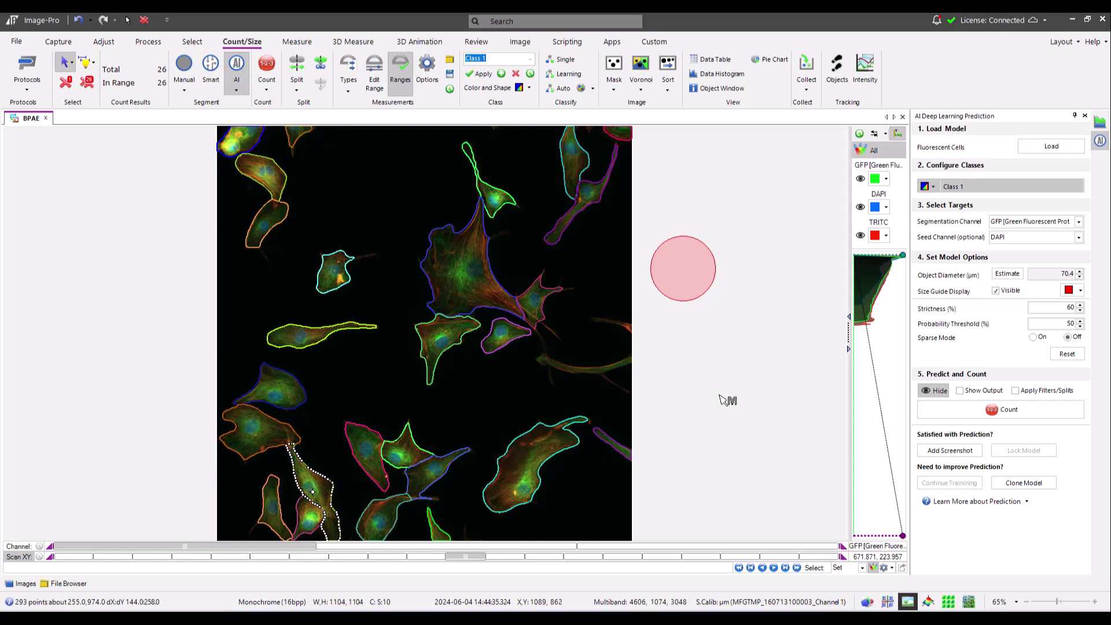
{"action": "left_click", "coordinate": [397, 191]}
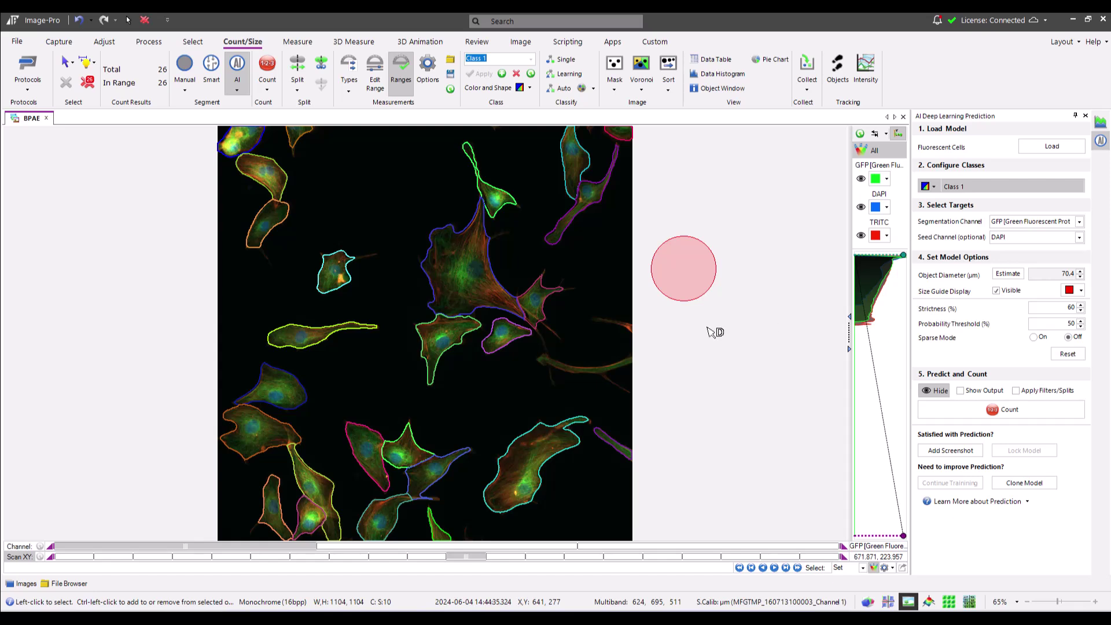
Step: Reposition the size guide circle beside the image and set the object diameter to 20 µm
{"action": "left_click", "coordinate": [705, 289]}
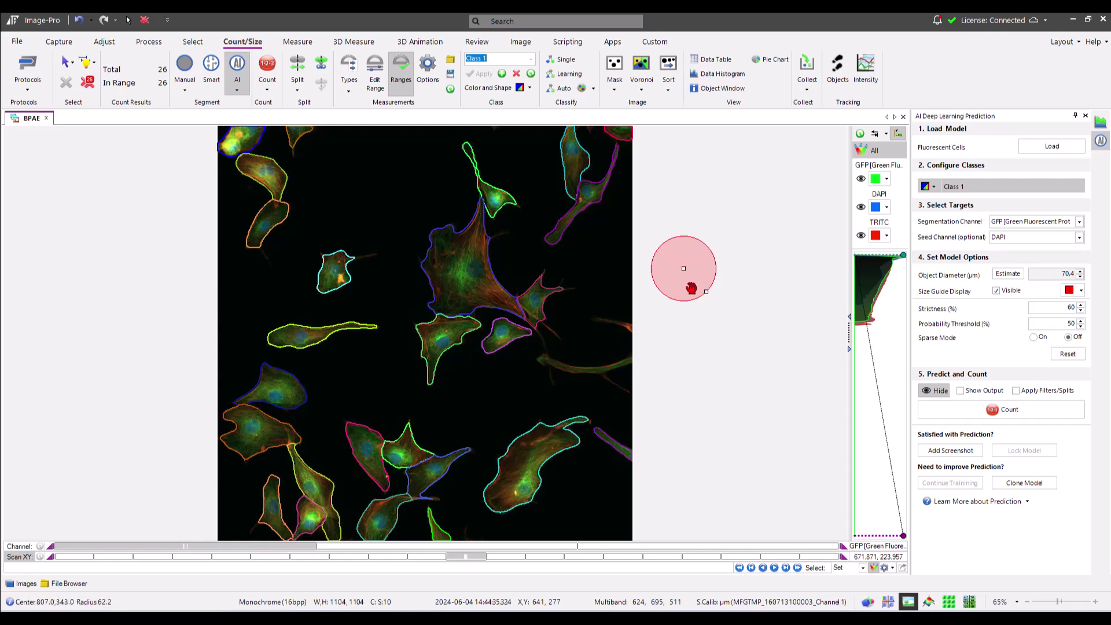
{"action": "mouse_move", "coordinate": [691, 290]}
{"action": "left_mouse_down"}
{"action": "mouse_move", "coordinate": [513, 263]}
{"action": "mouse_move", "coordinate": [378, 197]}
{"action": "mouse_move", "coordinate": [629, 281]}
{"action": "mouse_move", "coordinate": [689, 272]}
{"action": "left_mouse_up"}
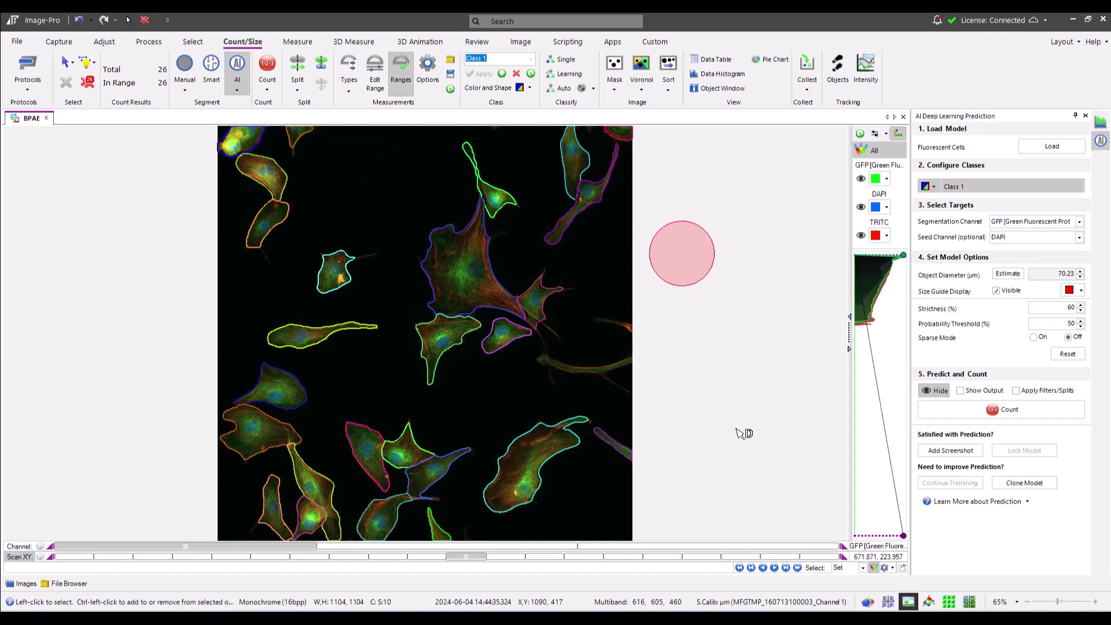
{"action": "left_click", "coordinate": [1048, 274]}
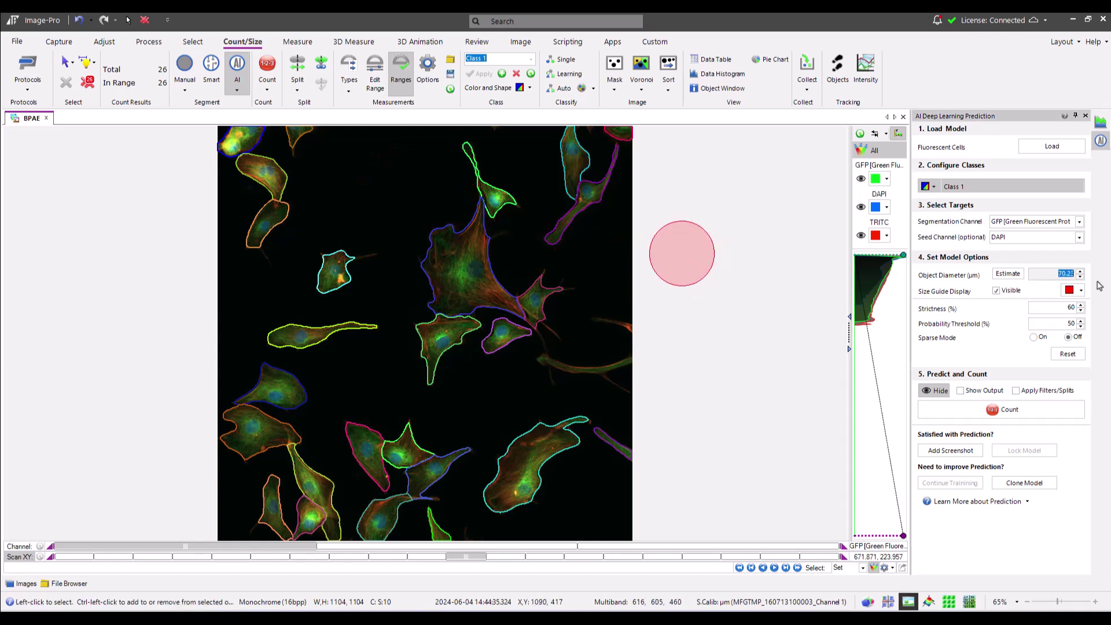
{"action": "type", "text": "20"}
{"action": "key", "text": "Return"}
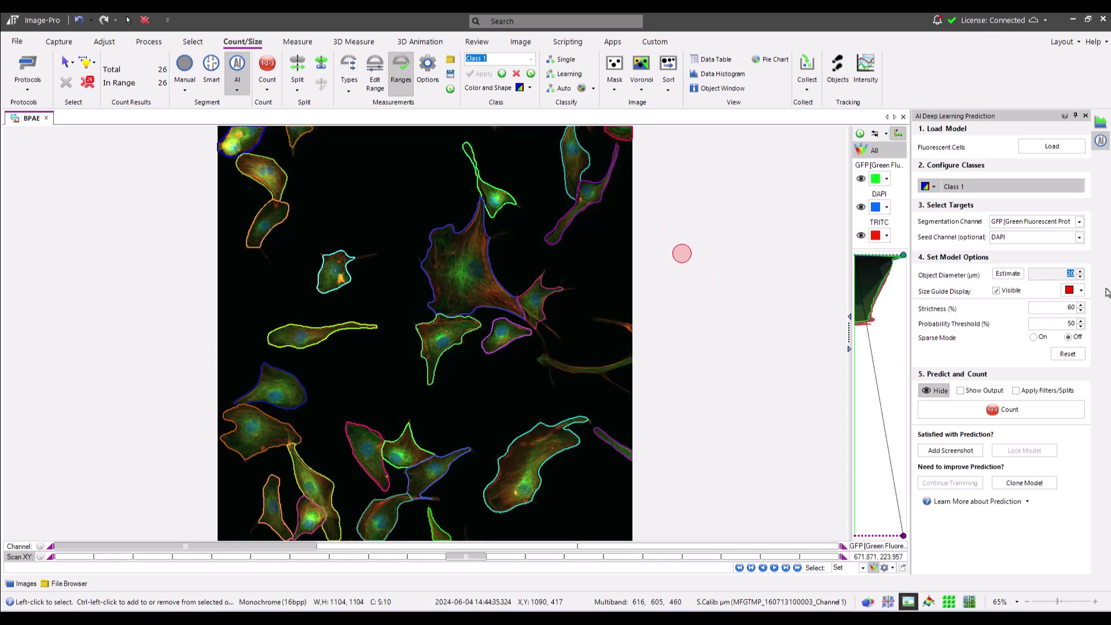
Step: Set the object diameter to 92 µm, then shrink the size guide circle to a diameter of about 38 µm
{"action": "mouse_move", "coordinate": [1067, 275]}
{"action": "type", "text": "92"}
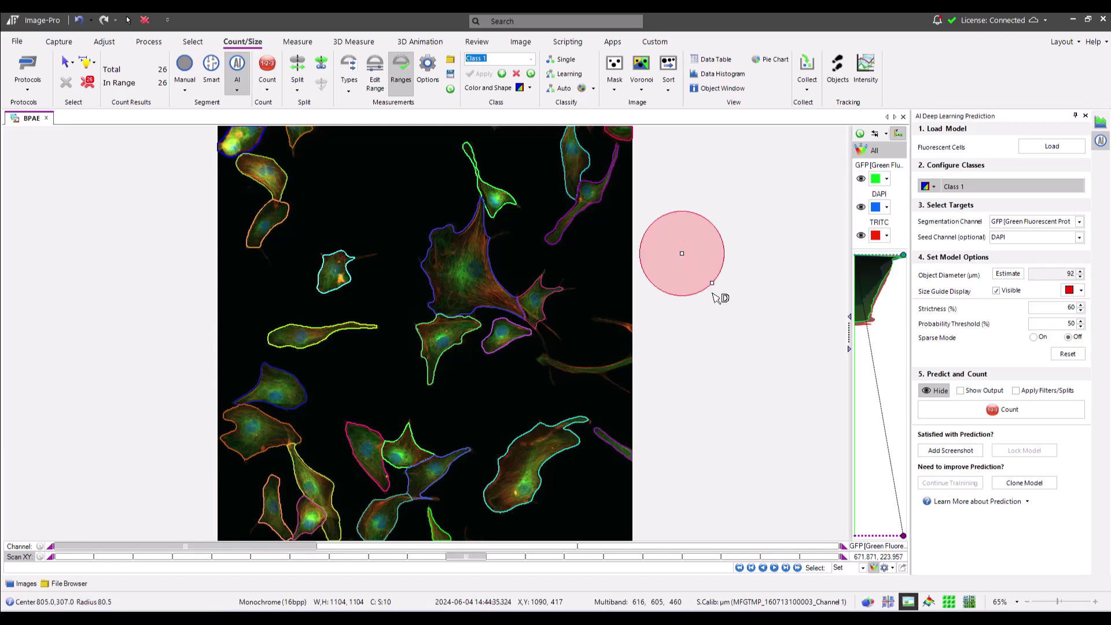
{"action": "mouse_move", "coordinate": [719, 301]}
{"action": "left_mouse_down"}
{"action": "mouse_move", "coordinate": [737, 327]}
{"action": "mouse_move", "coordinate": [734, 300]}
{"action": "mouse_move", "coordinate": [698, 262]}
{"action": "left_mouse_up"}
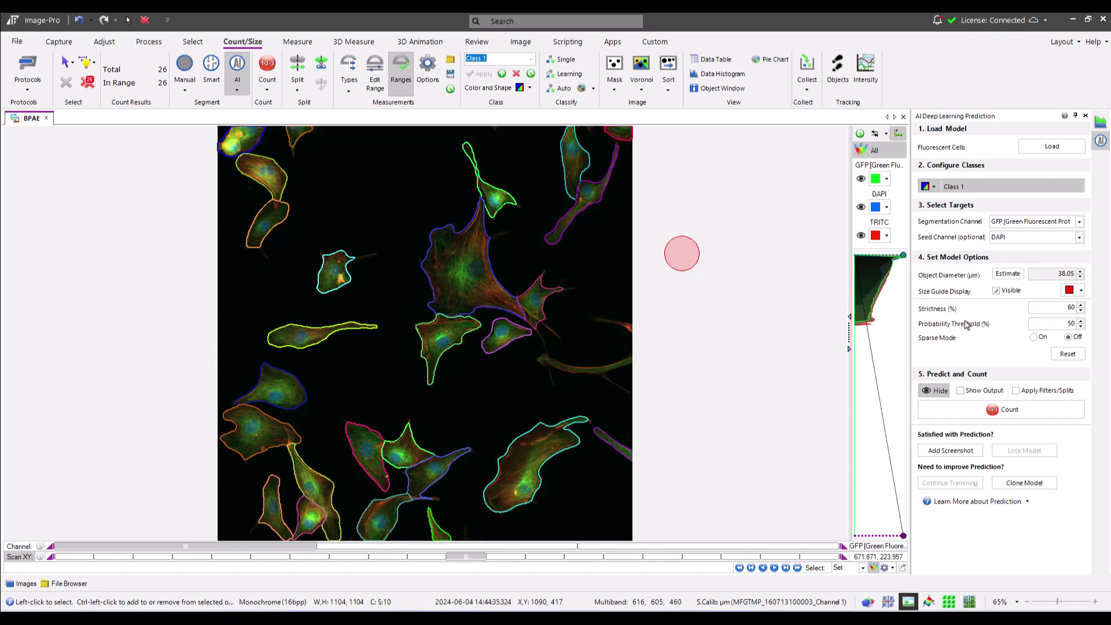
Step: Fit the object diameter using the automatic estimate and the size guide circle placed over the image, and run the count
{"action": "left_click", "coordinate": [1007, 275]}
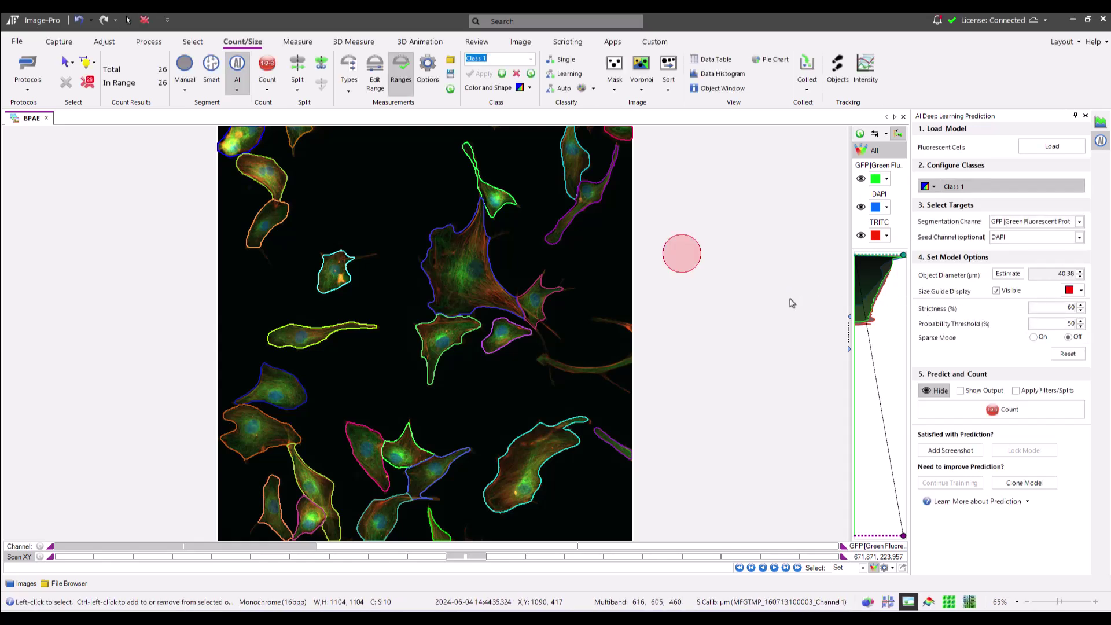
{"action": "left_click_drag", "start_coordinate": [692, 270], "coordinate": [616, 287]}
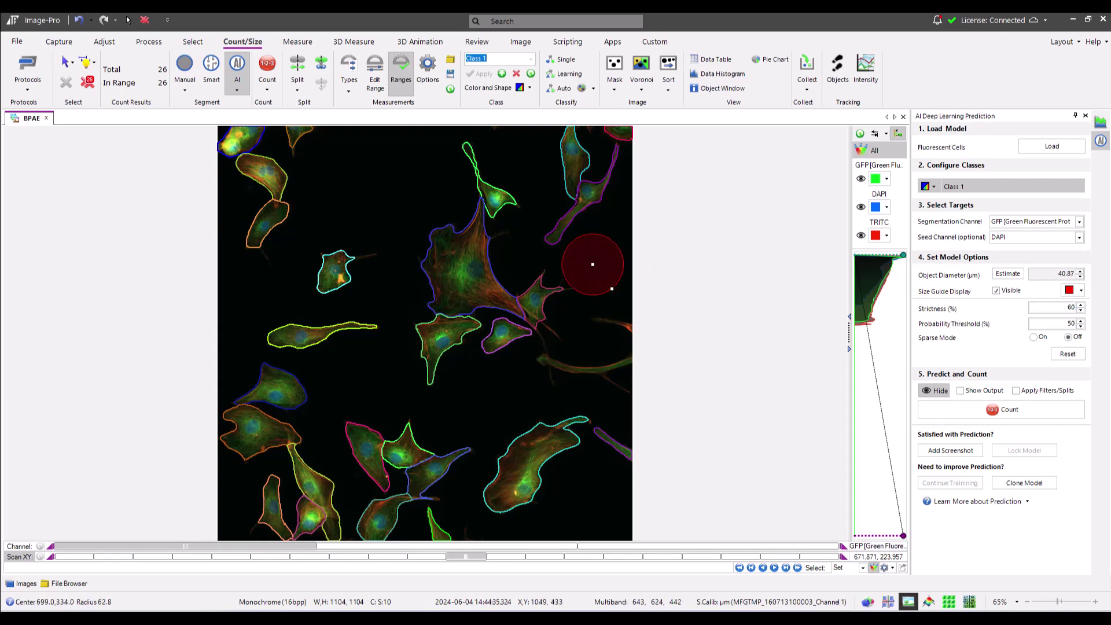
{"action": "left_click", "coordinate": [957, 412]}
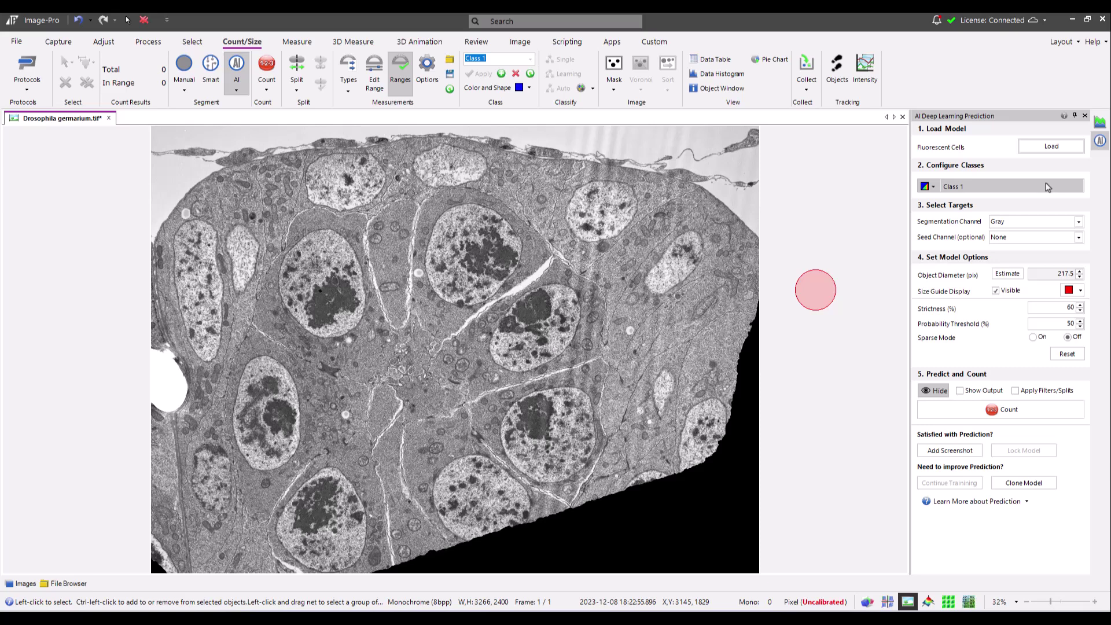
Step: Load the pretrained TEM Nuclei model for the Drosophila germarium image
{"action": "left_click", "coordinate": [1051, 146]}
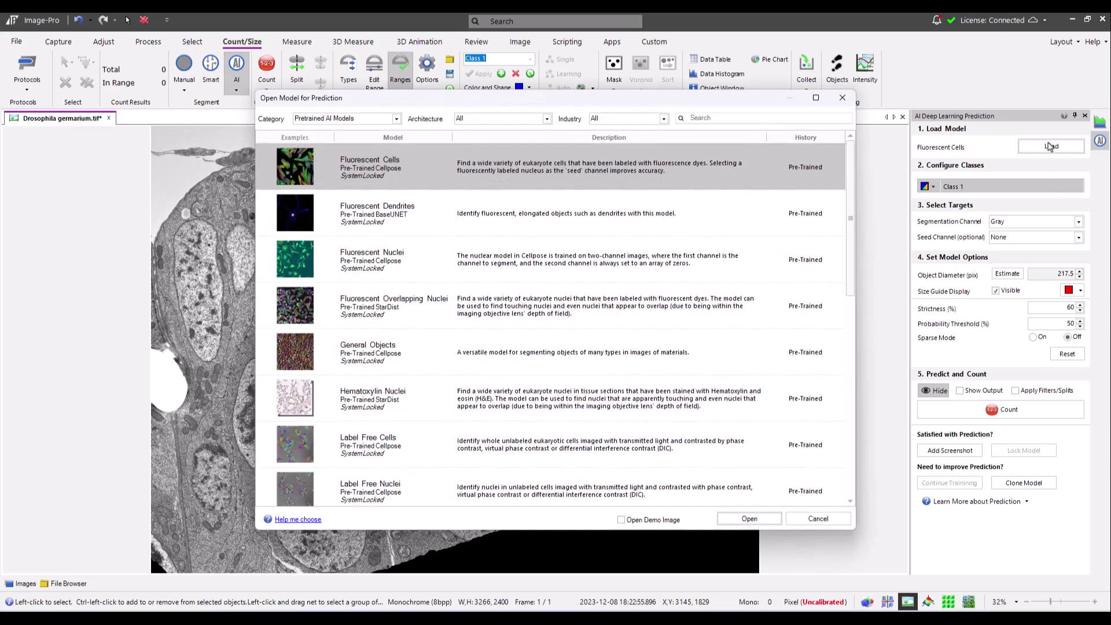
{"action": "scroll", "coordinate": [542, 320], "scroll_direction": "down", "scroll_amount": 2}
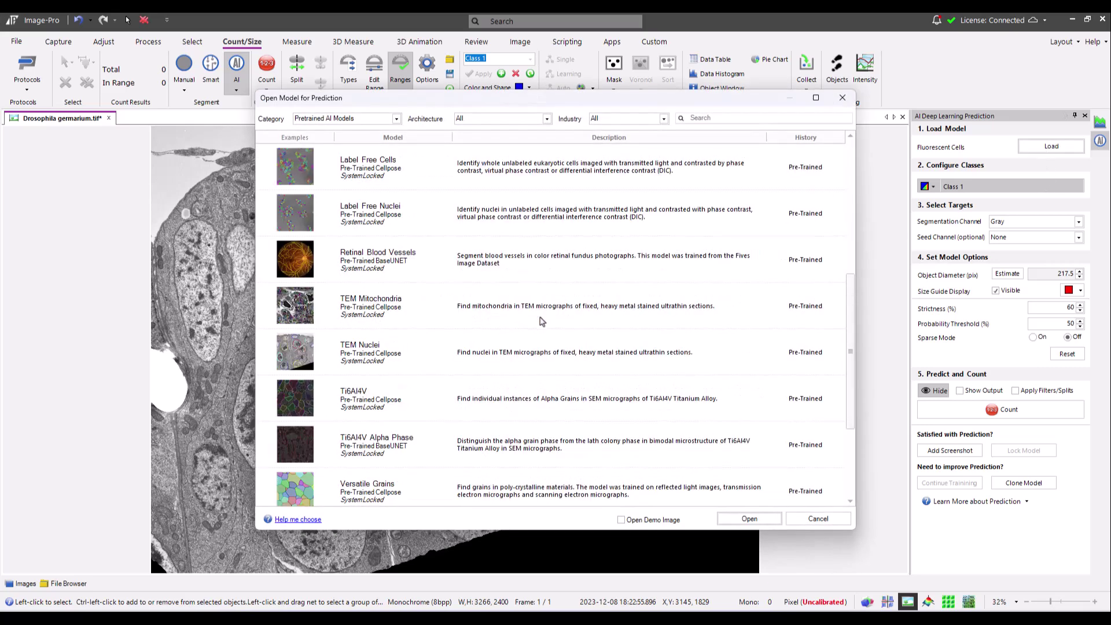
{"action": "left_click", "coordinate": [428, 366]}
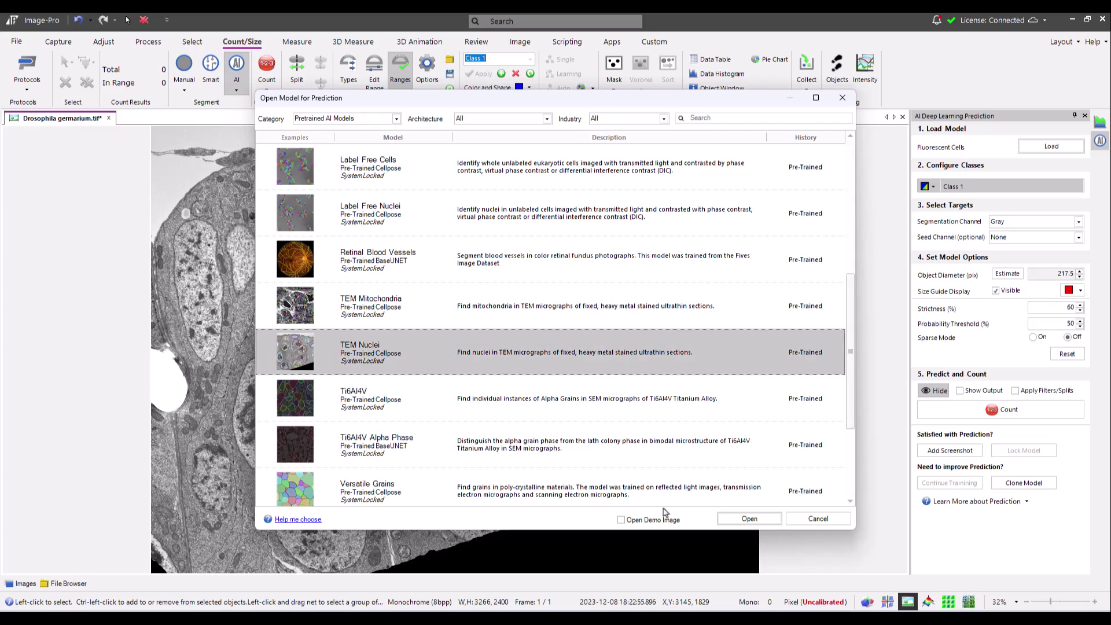
{"action": "left_click", "coordinate": [747, 519]}
Step: Set the Class 1 color to Random and count the nuclei with an object diameter of 400 pixels
{"action": "left_click", "coordinate": [933, 186]}
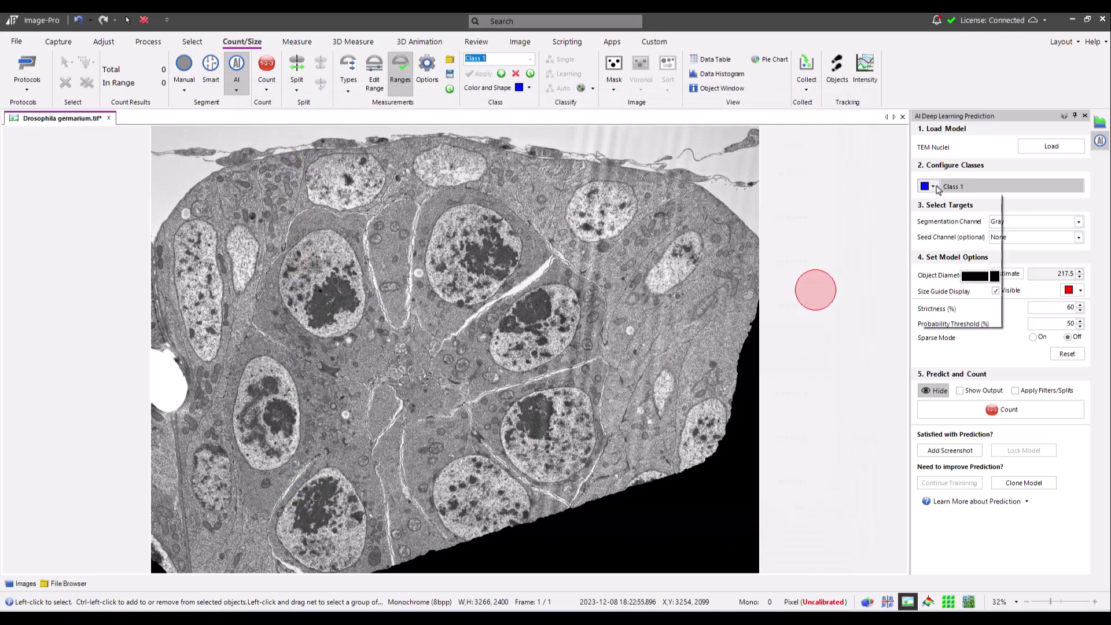
{"action": "left_click", "coordinate": [942, 224]}
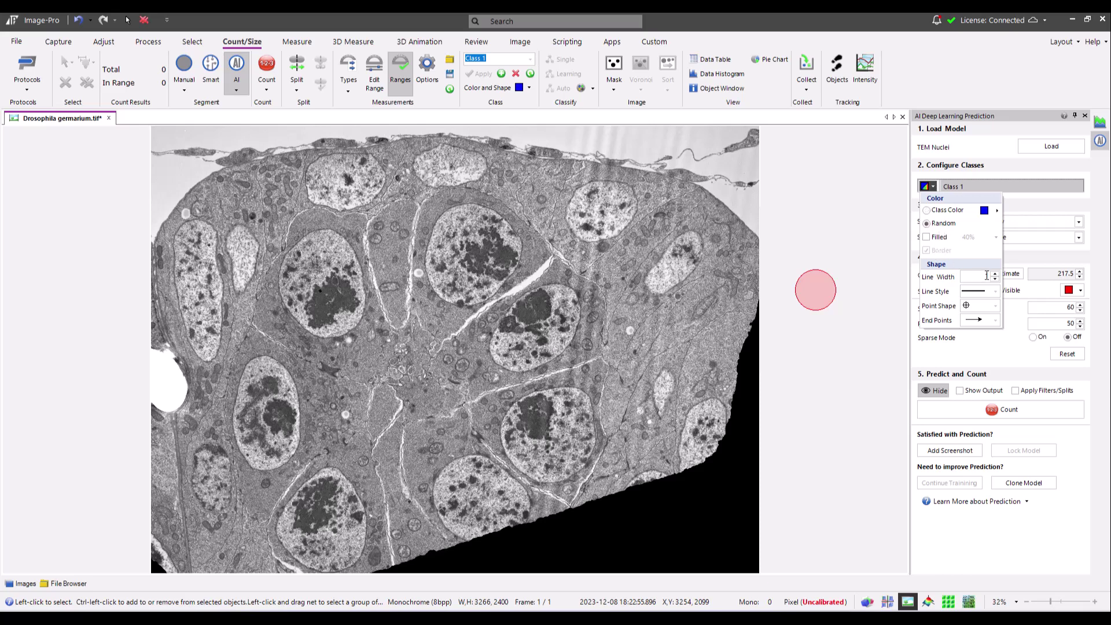
{"action": "left_click", "coordinate": [889, 354]}
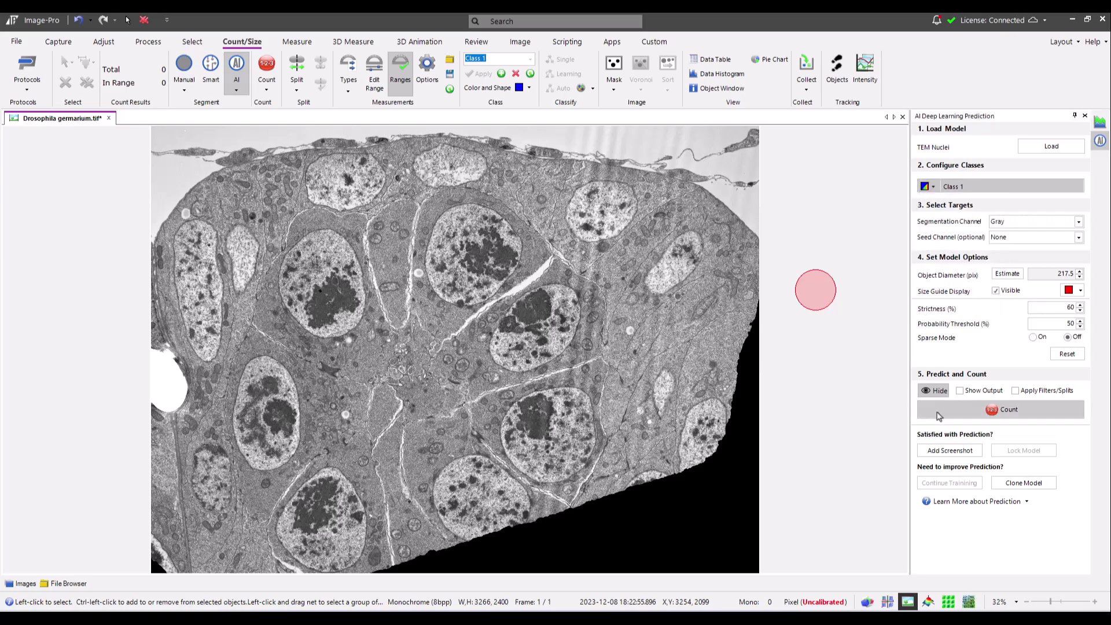
{"action": "type", "text": "400"}
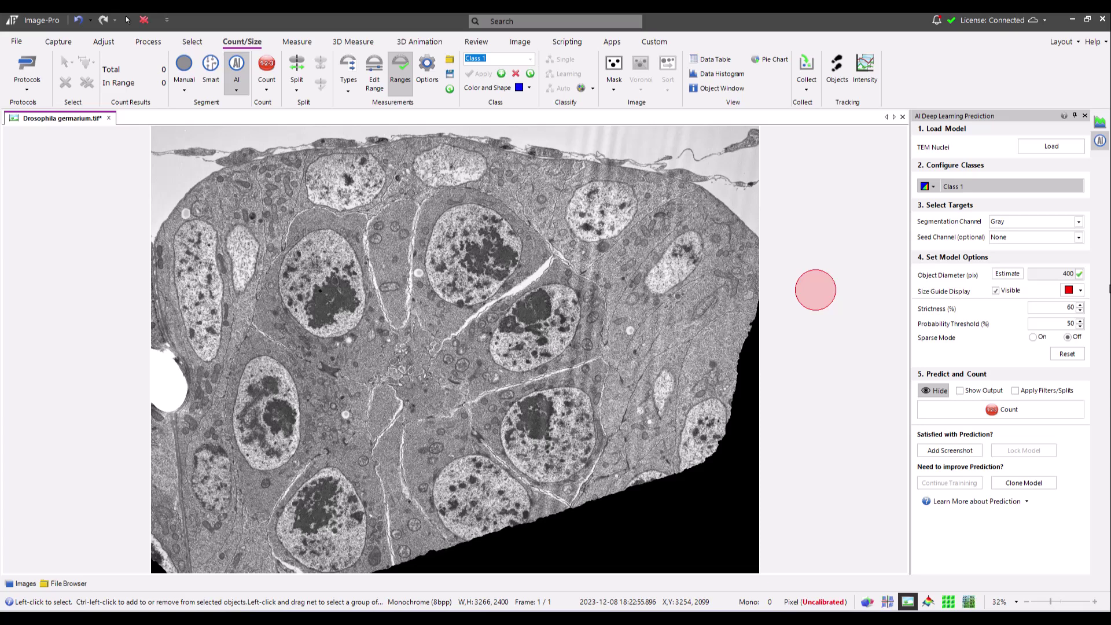
{"action": "left_click", "coordinate": [1056, 410]}
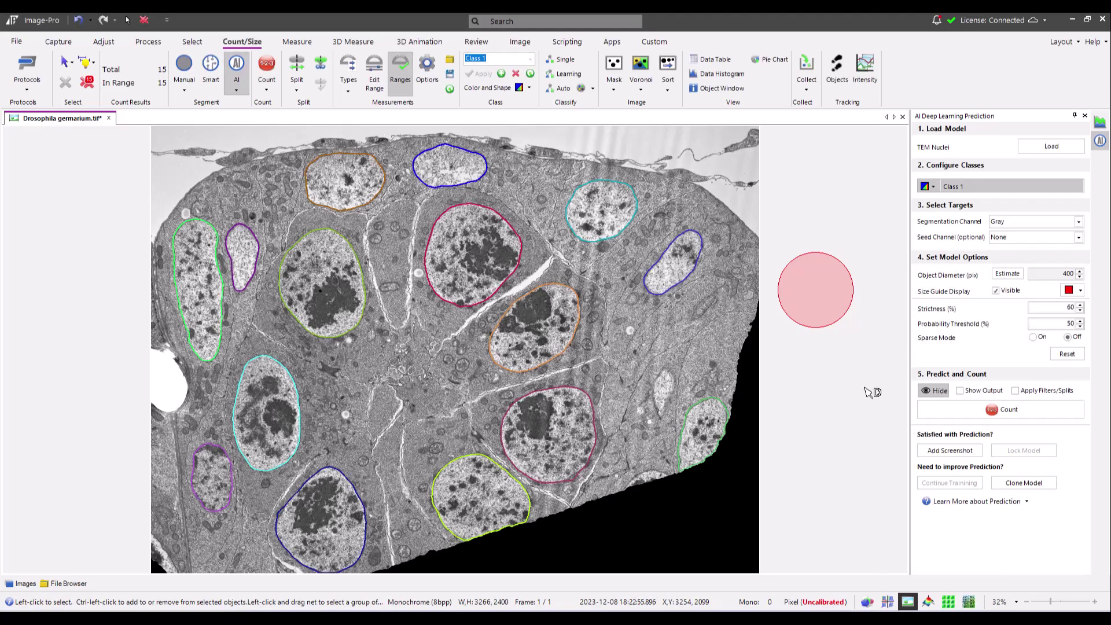
Step: Test the count with the size guide circle shrunk to about 138.5 pixels, then enlarged to about 1085 pixels
{"action": "left_click", "coordinate": [827, 311]}
{"action": "left_click_drag", "start_coordinate": [845, 317], "coordinate": [825, 298]}
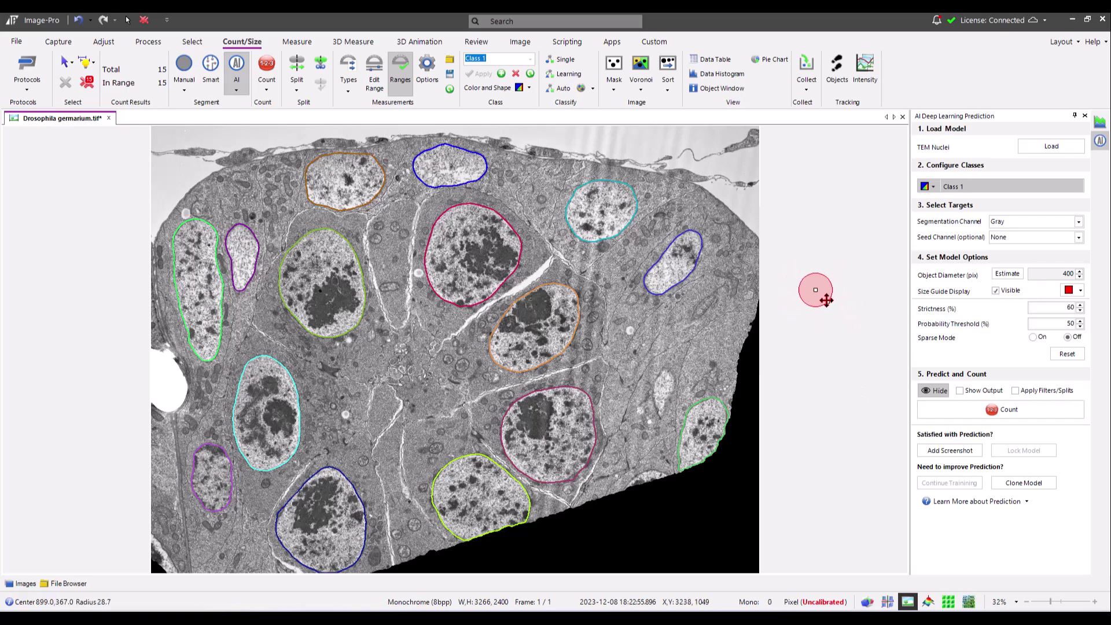
{"action": "left_click", "coordinate": [994, 409]}
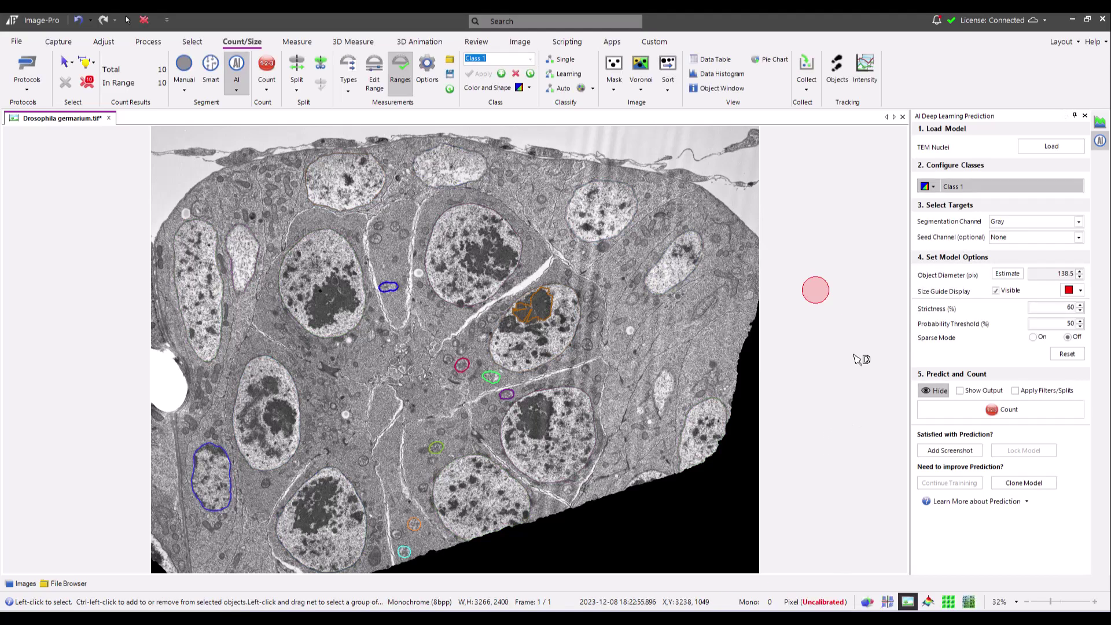
{"action": "left_click_drag", "start_coordinate": [826, 308], "coordinate": [835, 389]}
{"action": "left_click", "coordinate": [958, 416]}
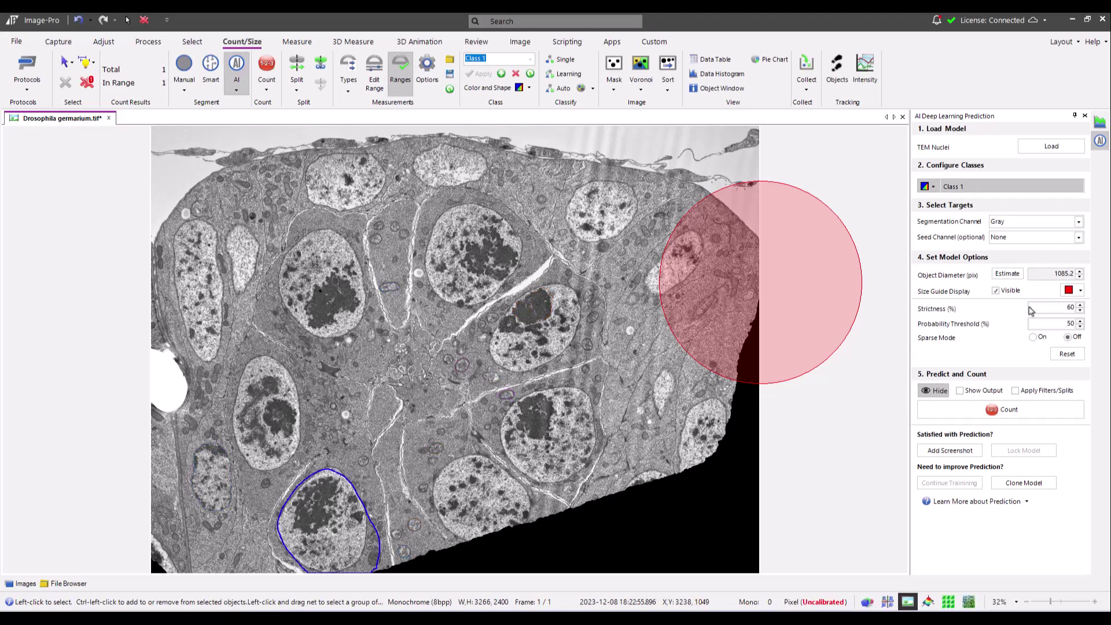
Step: Set the object diameter back to 400 pixels and rerun the nuclei count
{"action": "double_click", "coordinate": [1053, 274]}
{"action": "type", "text": "4"}
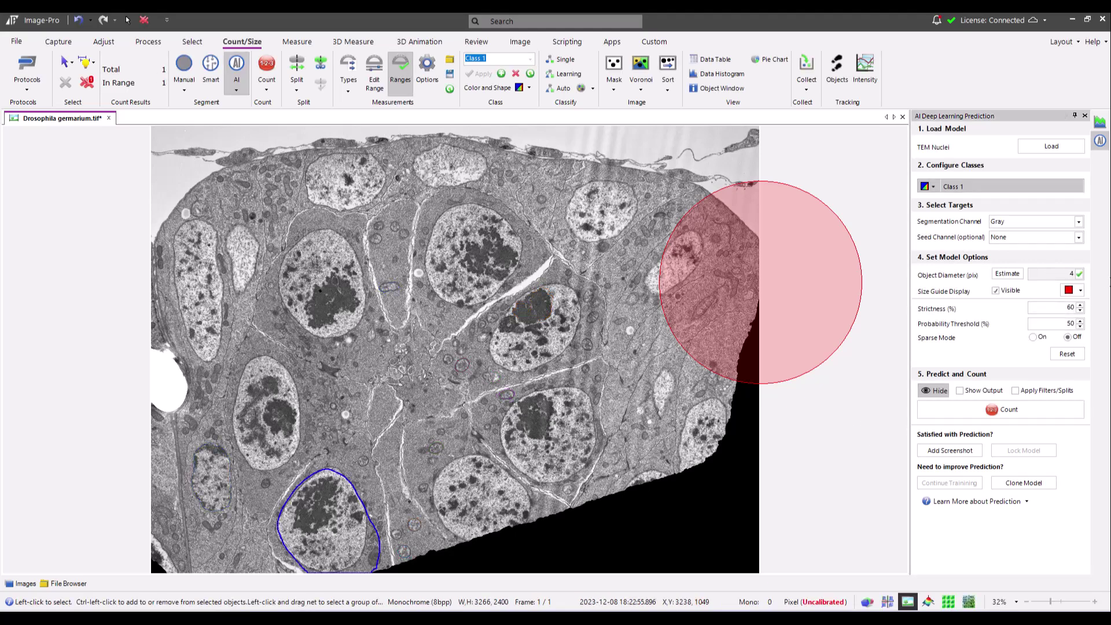
{"action": "type", "text": "00"}
{"action": "left_click", "coordinate": [1001, 409]}
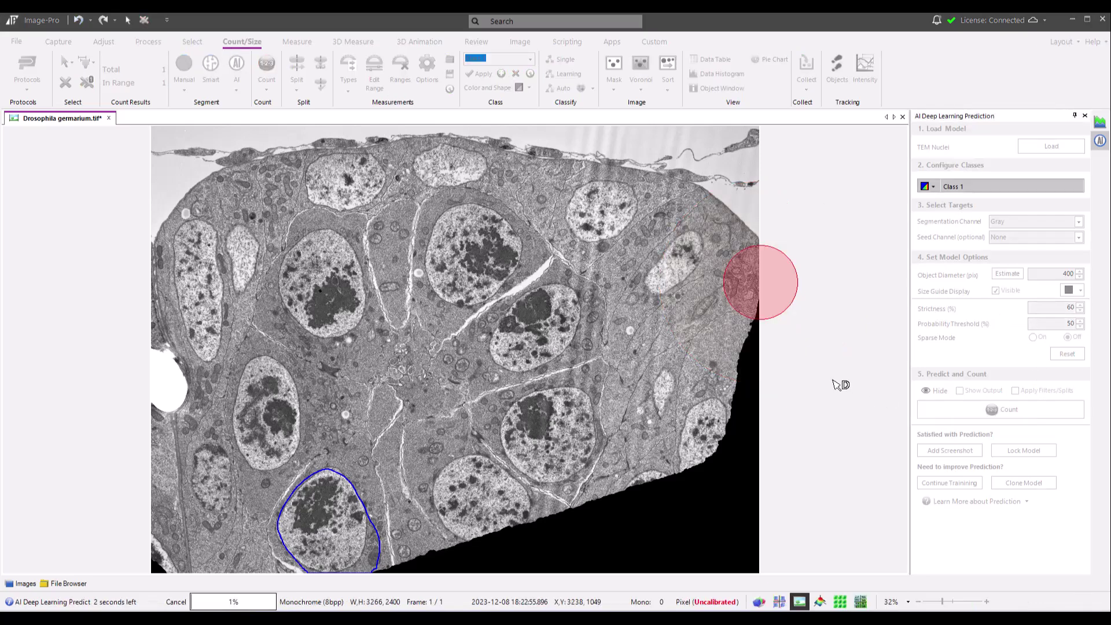
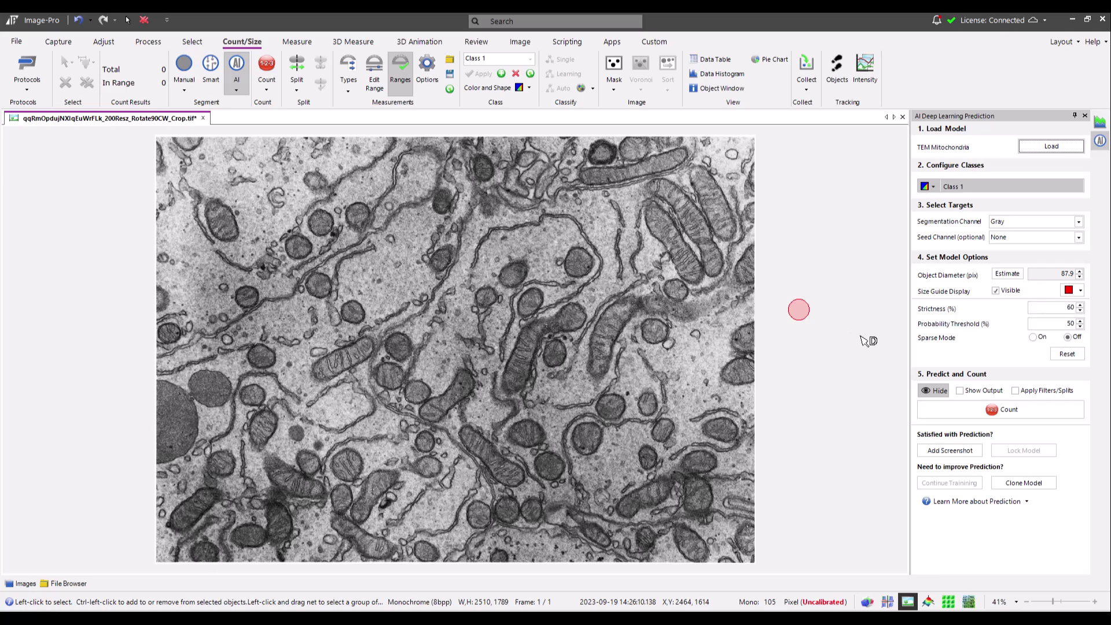
Step: Count the mitochondria with an object diameter of 92 pixels, then toggle the object overlay off and on to compare it with the image
{"action": "left_click", "coordinate": [1067, 273]}
{"action": "type", "text": "92"}
{"action": "left_click", "coordinate": [1024, 413]}
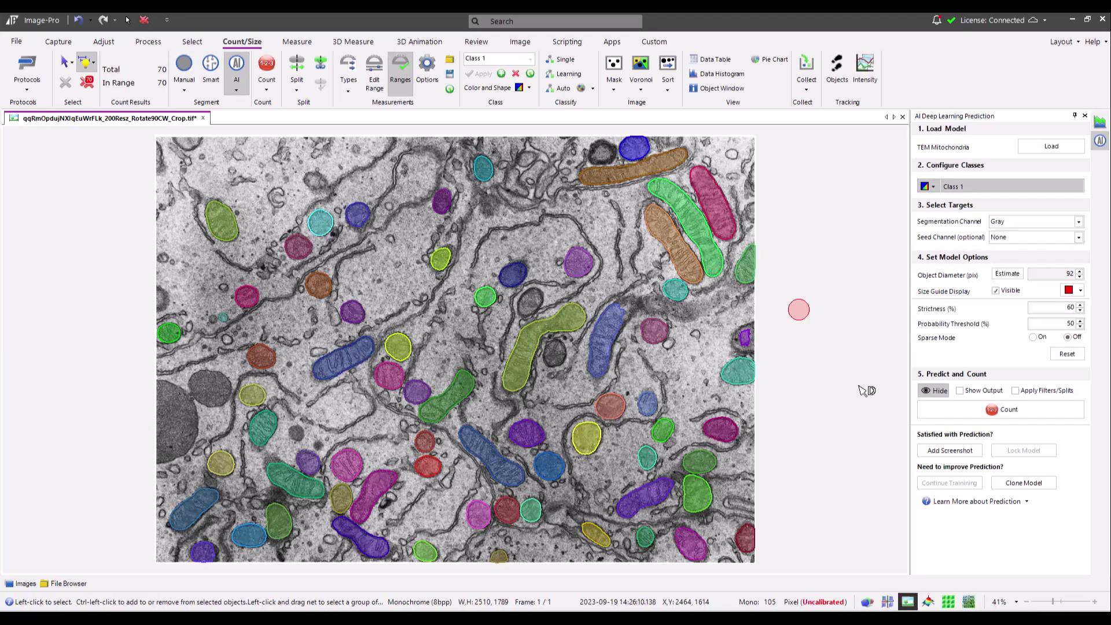
{"action": "left_click", "coordinate": [934, 391]}
{"action": "left_click", "coordinate": [934, 392]}
Step: Set the strictness to 30% and the probability threshold to 25%, then rerun the mitochondria count
{"action": "double_click", "coordinate": [1069, 307]}
{"action": "type", "text": "30"}
{"action": "key", "text": "Tab"}
{"action": "left_click_drag", "start_coordinate": [1080, 327], "coordinate": [1079, 327]}
{"action": "left_click", "coordinate": [1012, 408]}
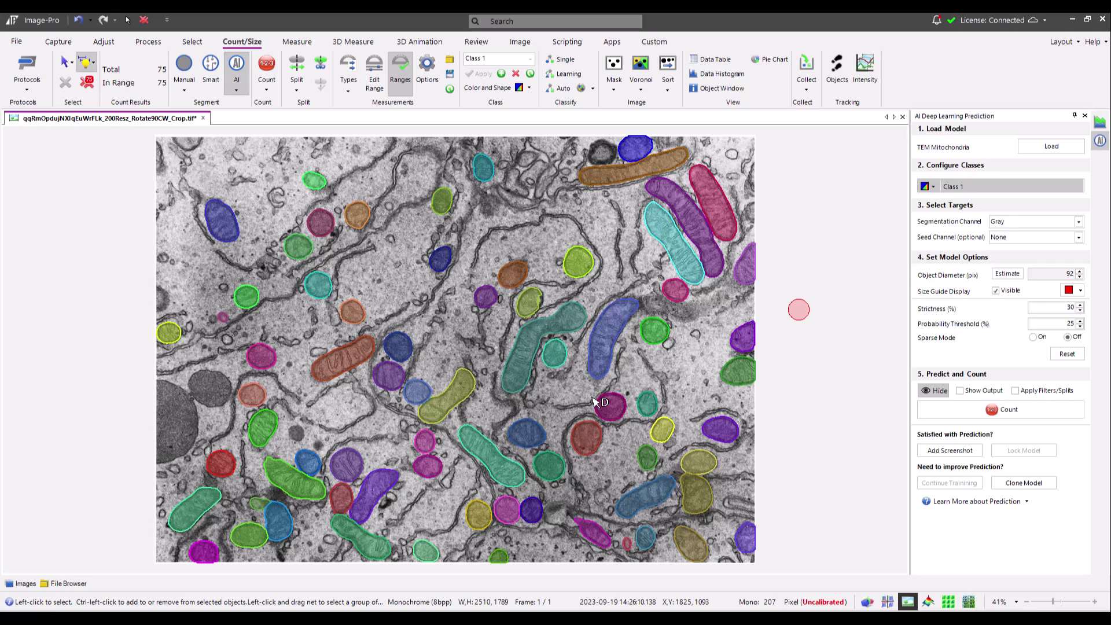
Step: Select the tiny objects near the image's lower edge to examine them as possible false detections
{"action": "left_click", "coordinate": [64, 64]}
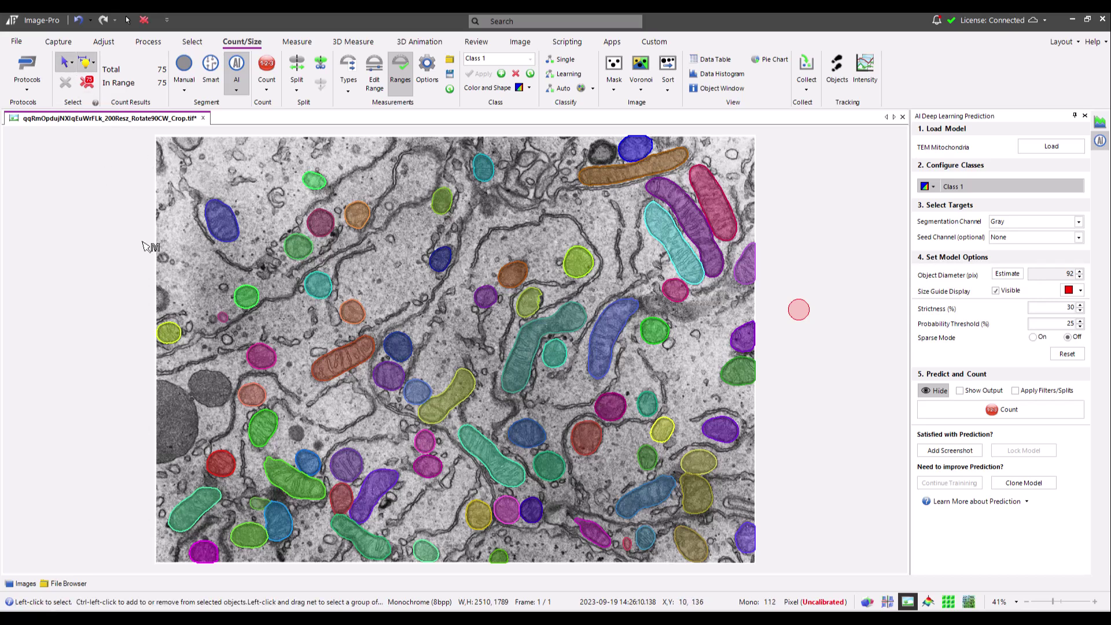
{"action": "left_click", "coordinate": [628, 544]}
{"action": "left_click", "coordinate": [259, 503]}
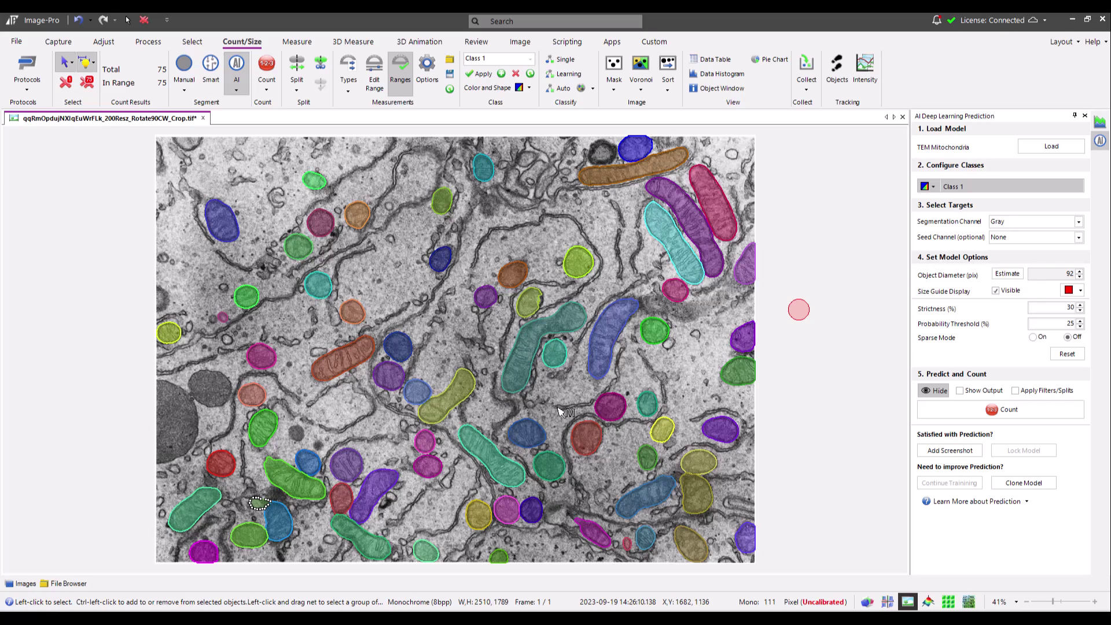
Step: Filter out the smallest objects by raising the minimum region area to about 5862 in the measurement range and applying it
{"action": "left_click", "coordinate": [374, 75]}
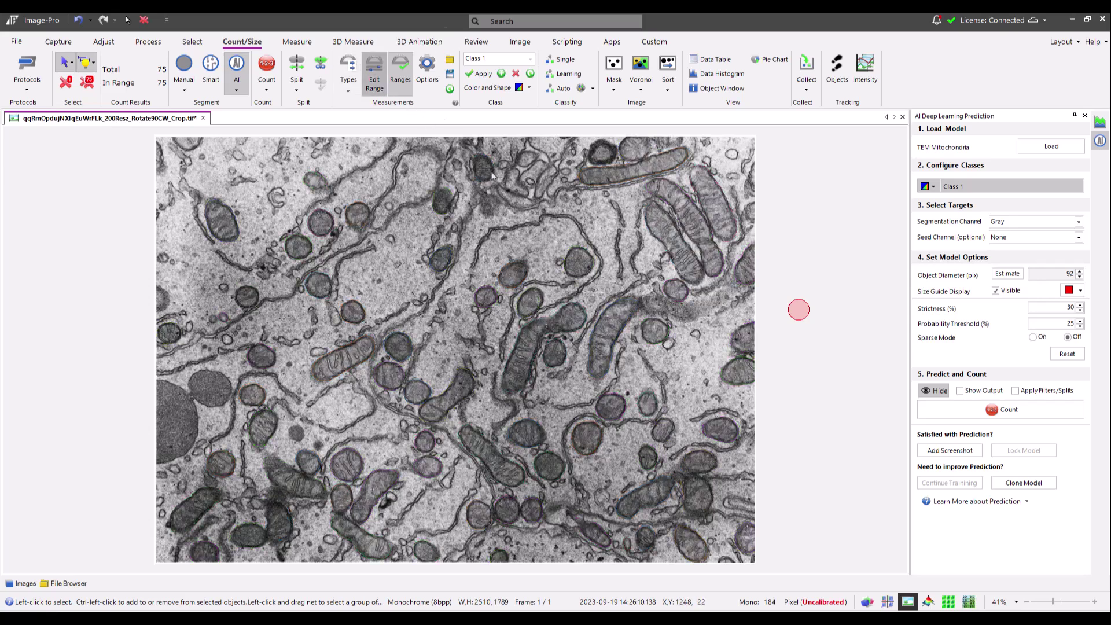
{"action": "left_click_drag", "start_coordinate": [515, 194], "coordinate": [793, 138]}
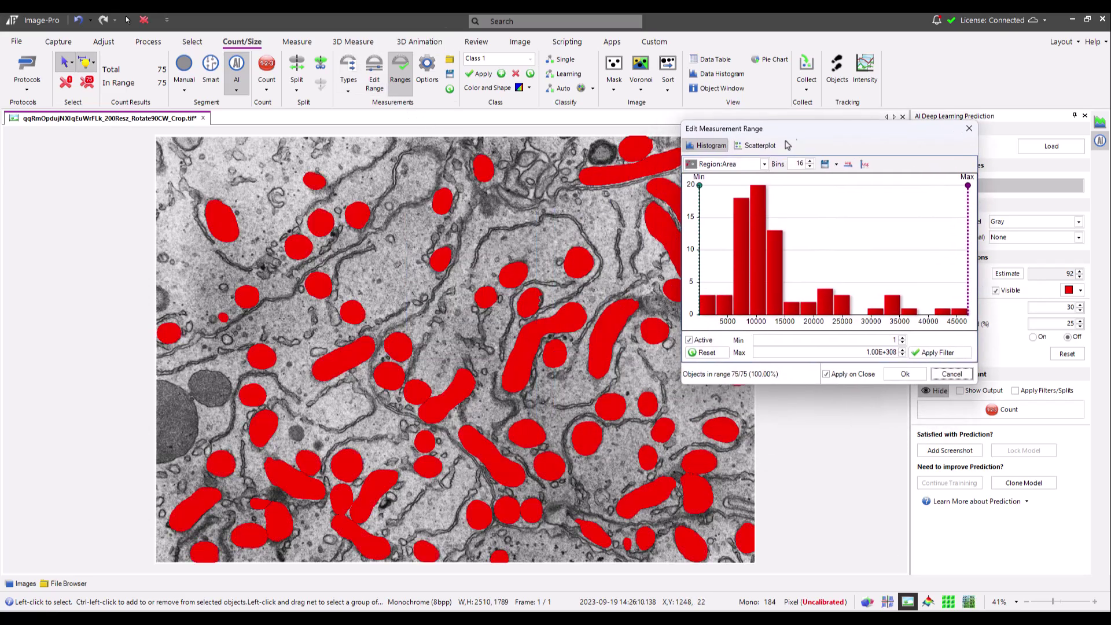
{"action": "left_click_drag", "start_coordinate": [700, 242], "coordinate": [733, 281]}
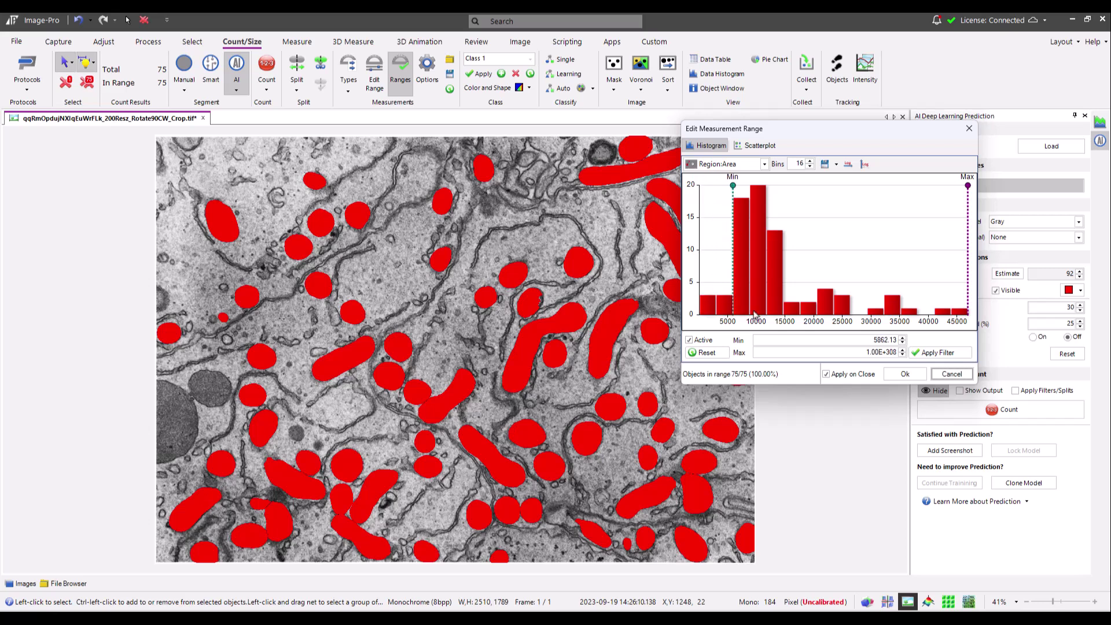
{"action": "left_click", "coordinate": [905, 374]}
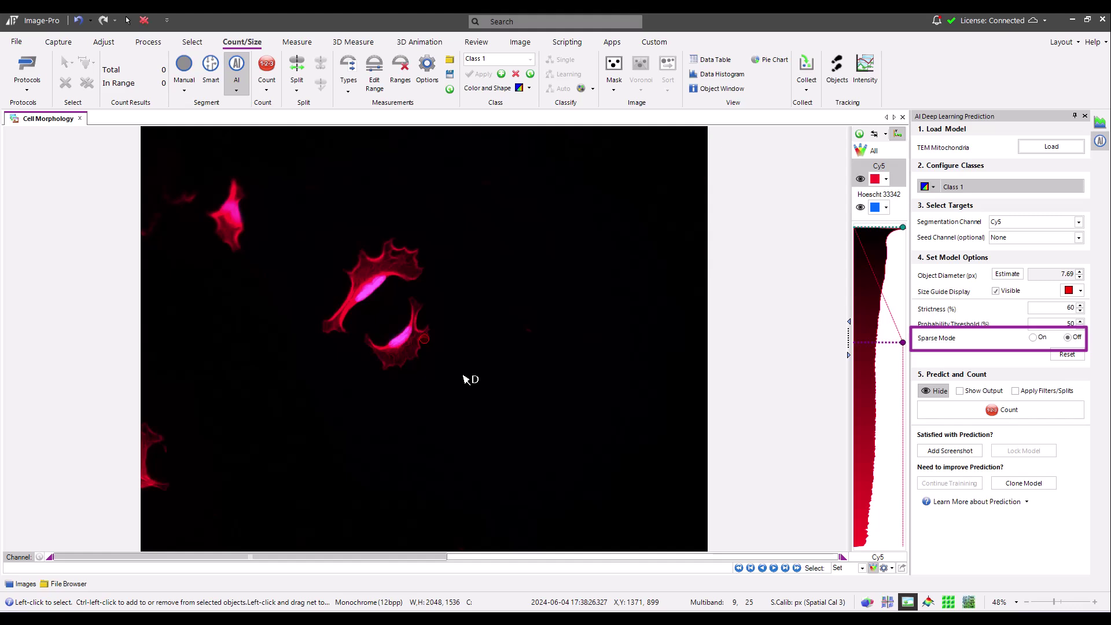
Step: Move the size guide circle beside the Cell Morphology image and load the pretrained Fluorescent Cells model
{"action": "left_click", "coordinate": [425, 340]}
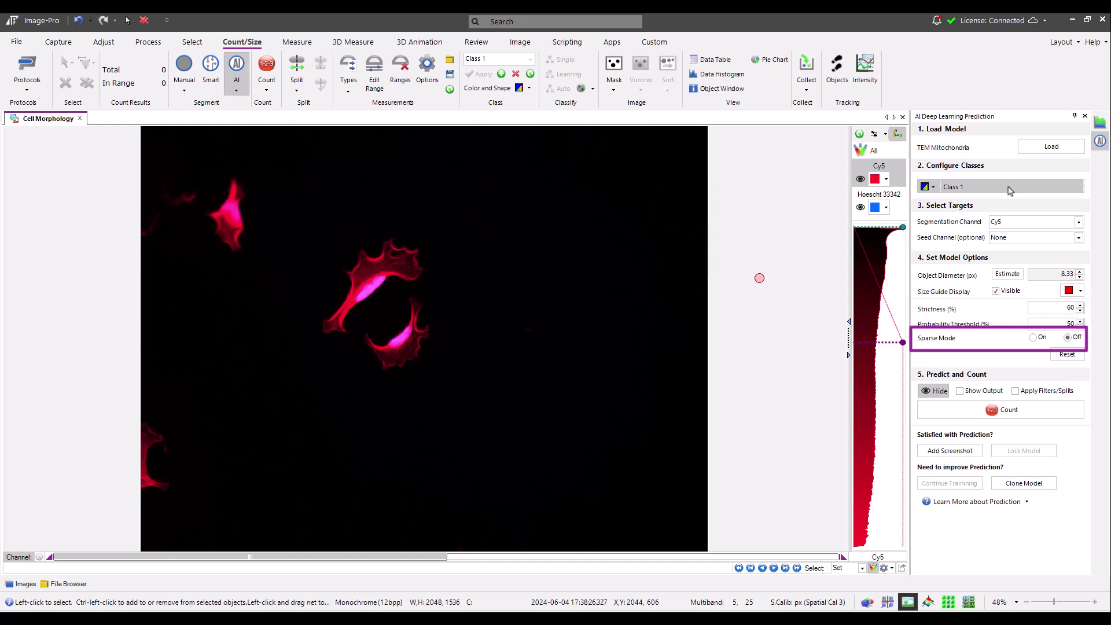
{"action": "left_click", "coordinate": [1047, 146]}
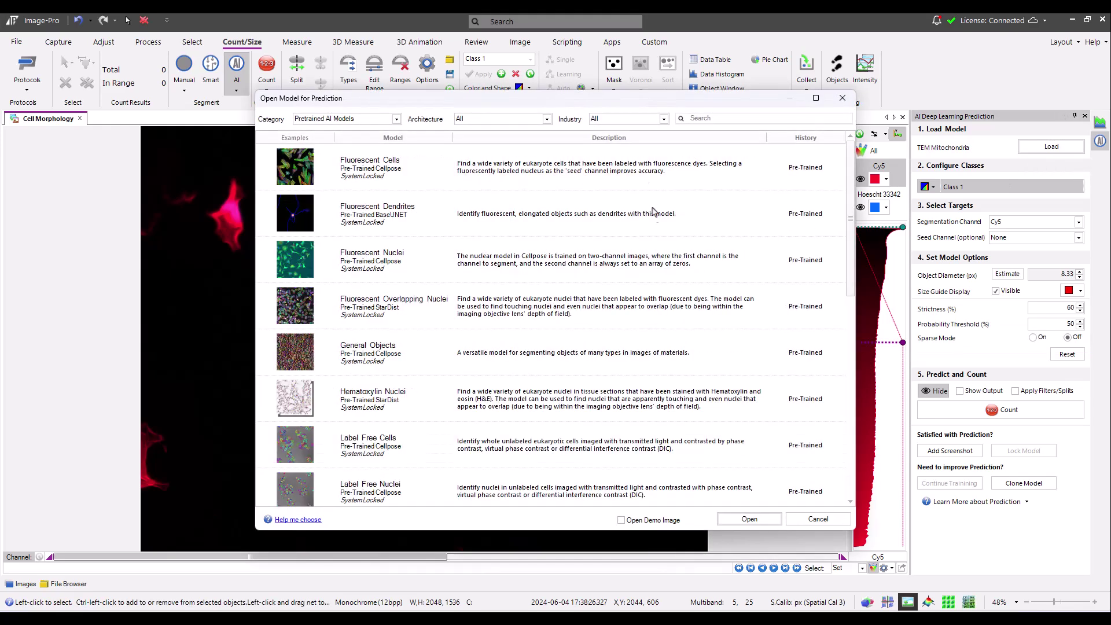
{"action": "left_click", "coordinate": [643, 182]}
{"action": "left_click", "coordinate": [777, 522]}
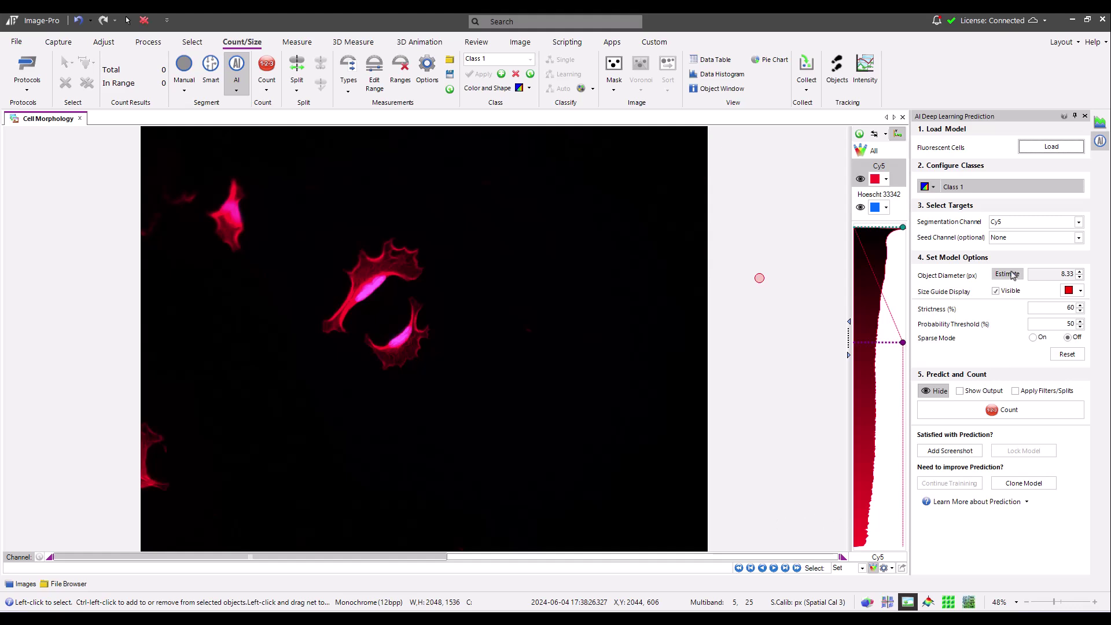
Step: Set Hoescht 33342 as the seed channel and fit an object diameter of about 50 px using the size guide circle beside the cells
{"action": "left_click", "coordinate": [1032, 238]}
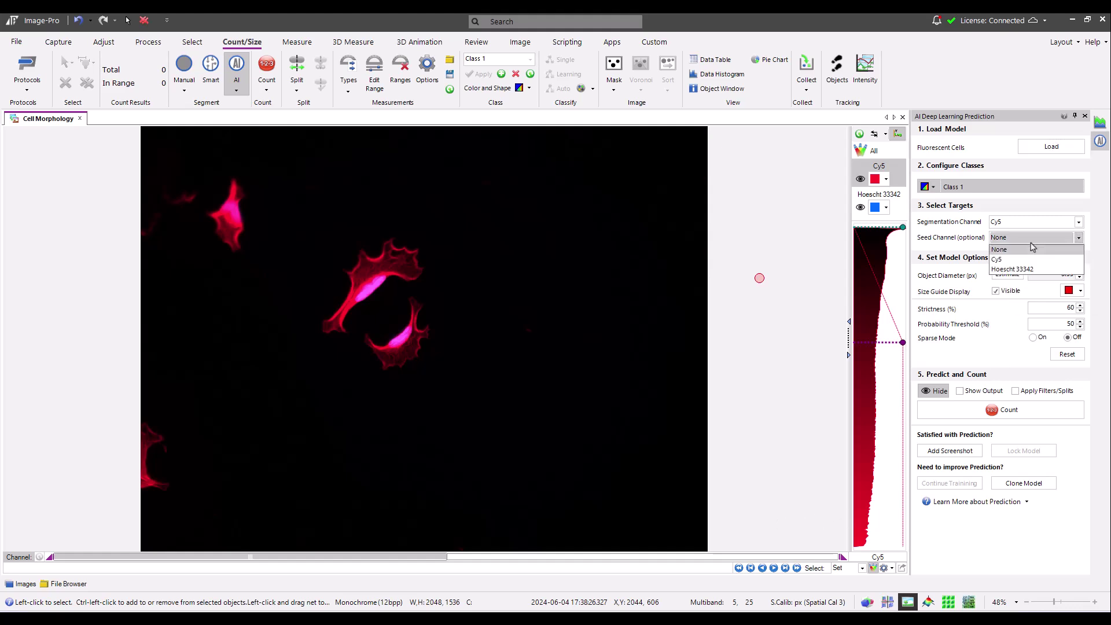
{"action": "left_click", "coordinate": [1018, 269]}
{"action": "double_click", "coordinate": [1055, 276]}
{"action": "type", "text": "50"}
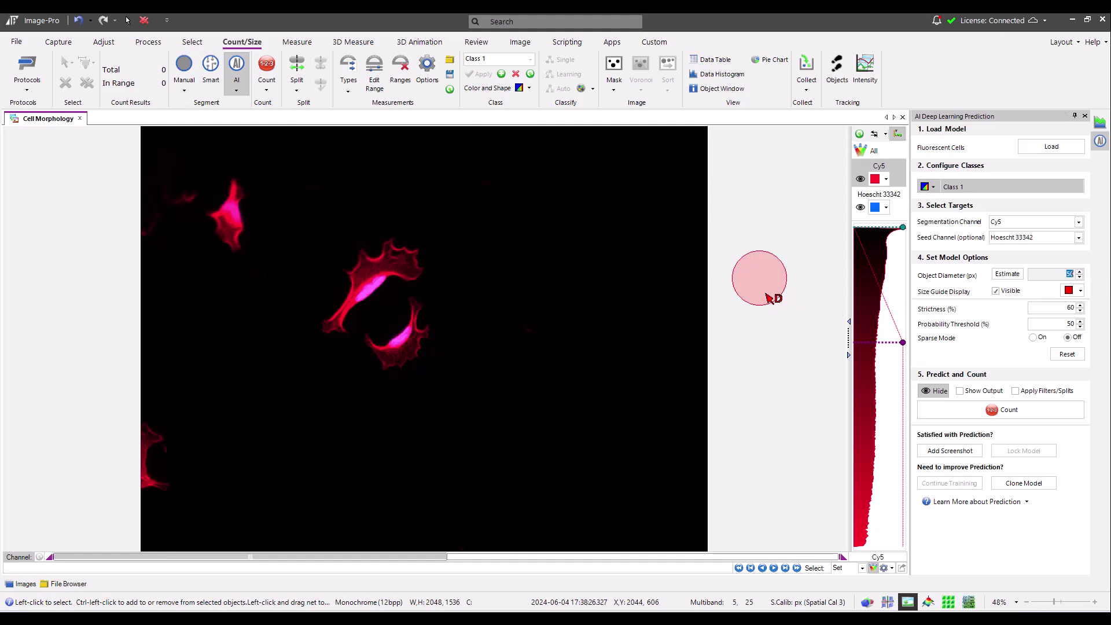
{"action": "left_click", "coordinate": [764, 294]}
{"action": "left_click_drag", "start_coordinate": [769, 292], "coordinate": [513, 272]}
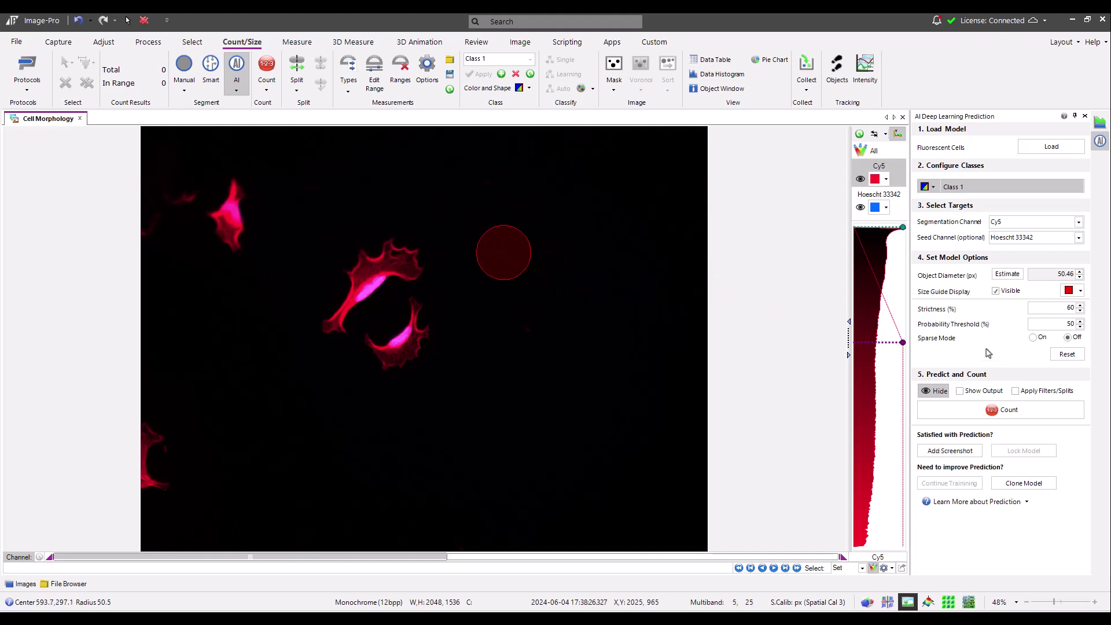
Step: Run the count with Sparse Mode off, then turn Sparse Mode on and rerun it
{"action": "left_click", "coordinate": [1035, 410]}
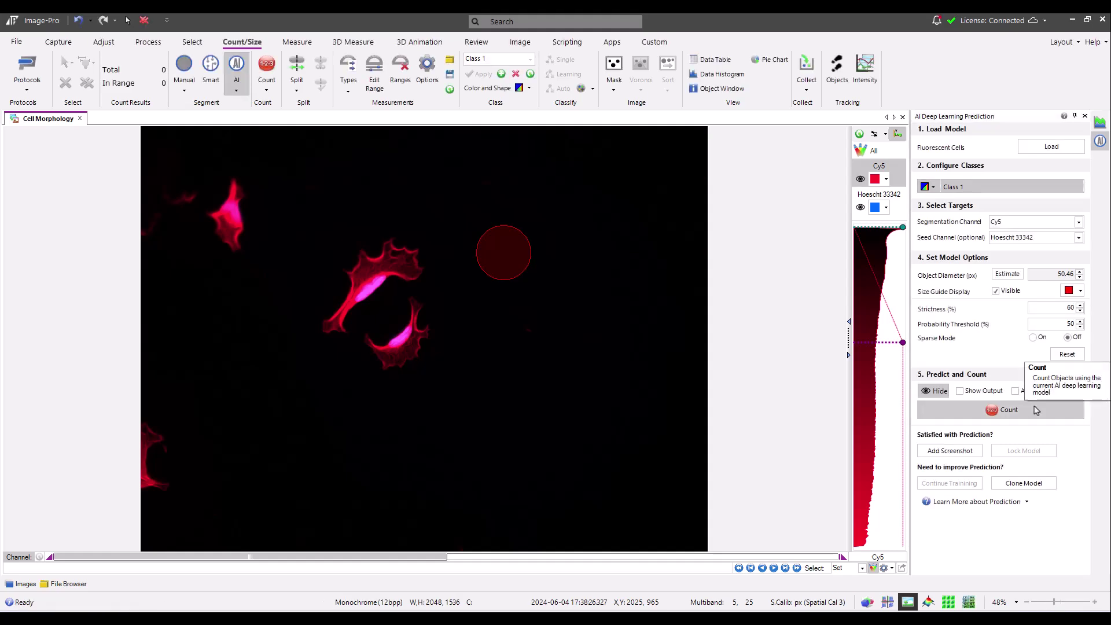
{"action": "left_click", "coordinate": [1034, 337]}
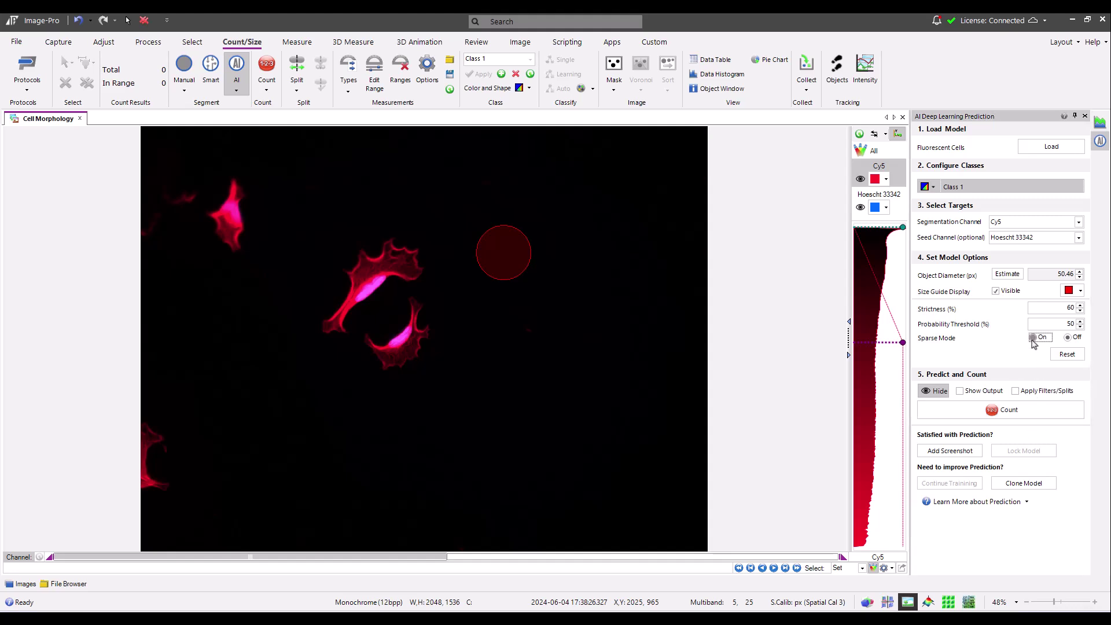
{"action": "left_click", "coordinate": [1038, 419]}
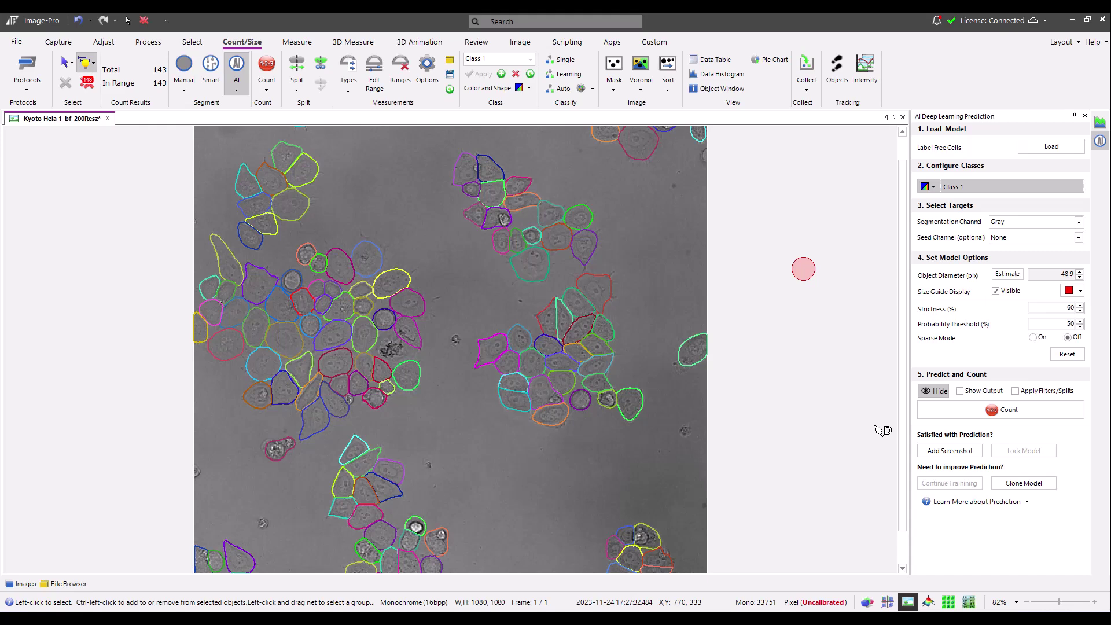
Step: Rerun the label-free cell count with filters and splits applied, then select two adjacent outlines in the large cluster to examine the splits
{"action": "left_click", "coordinate": [1016, 390]}
{"action": "left_click", "coordinate": [1010, 410]}
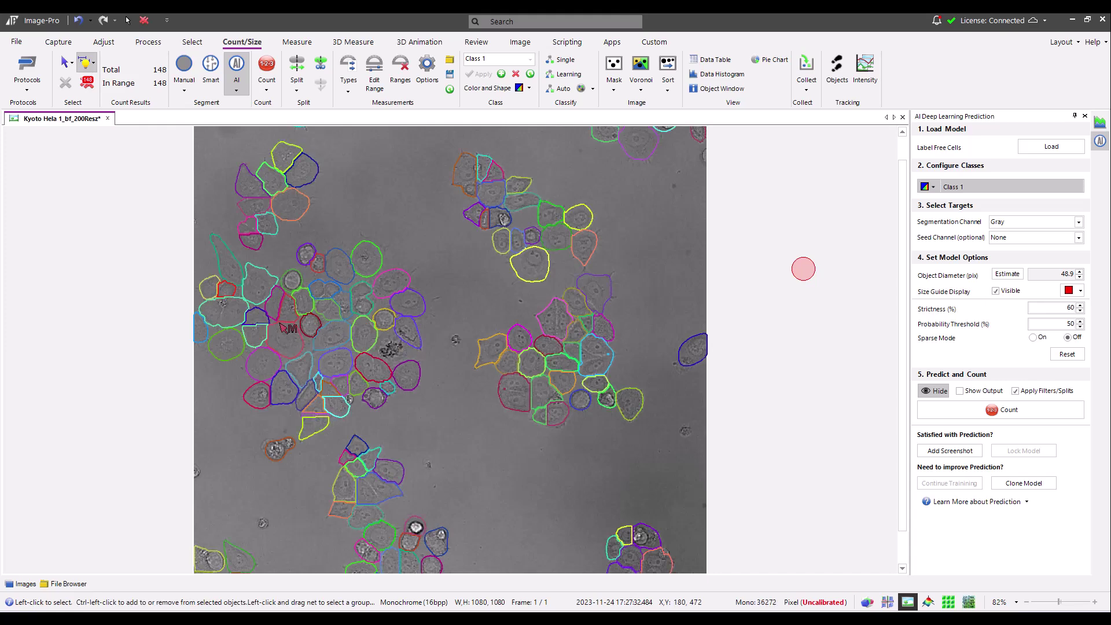
{"action": "scroll", "coordinate": [280, 323], "scroll_direction": "up", "scroll_amount": 4}
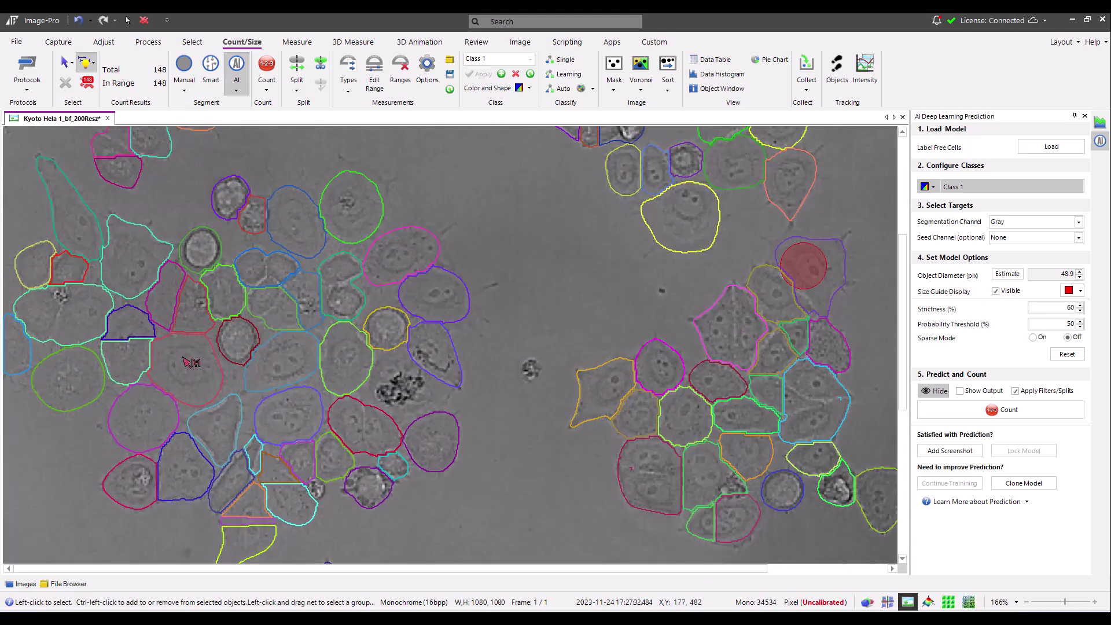
{"action": "scroll", "coordinate": [191, 362], "scroll_direction": "up", "scroll_amount": 1}
{"action": "mouse_move", "coordinate": [309, 281]}
{"action": "left_mouse_down"}
{"action": "mouse_move", "coordinate": [282, 301]}
{"action": "mouse_move", "coordinate": [319, 280]}
{"action": "mouse_move", "coordinate": [344, 327]}
{"action": "left_mouse_up"}
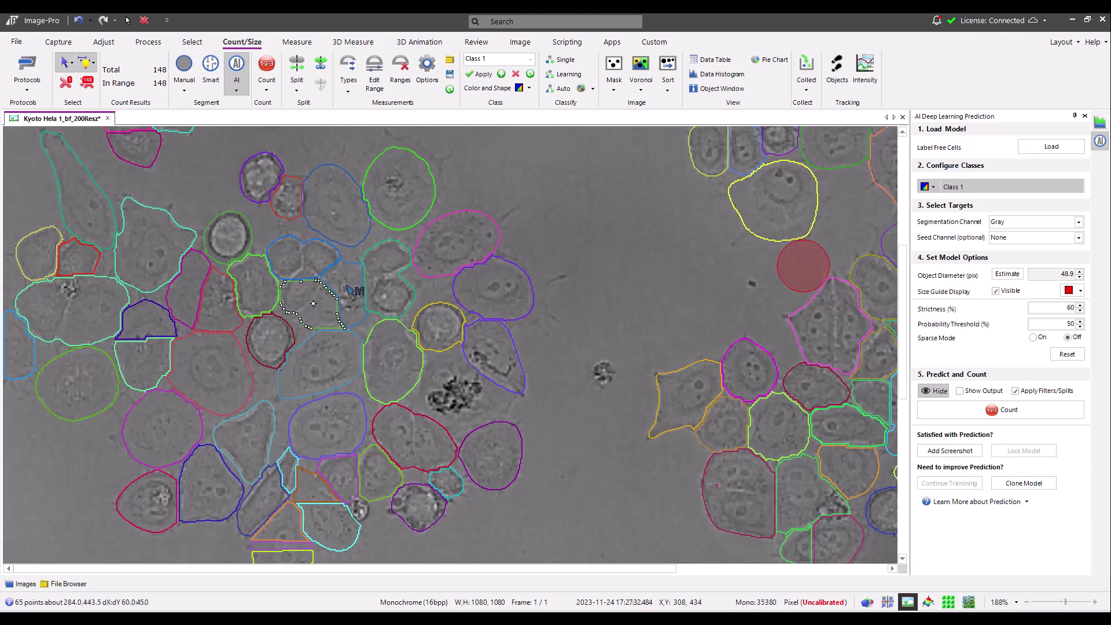
{"action": "left_click", "coordinate": [350, 289]}
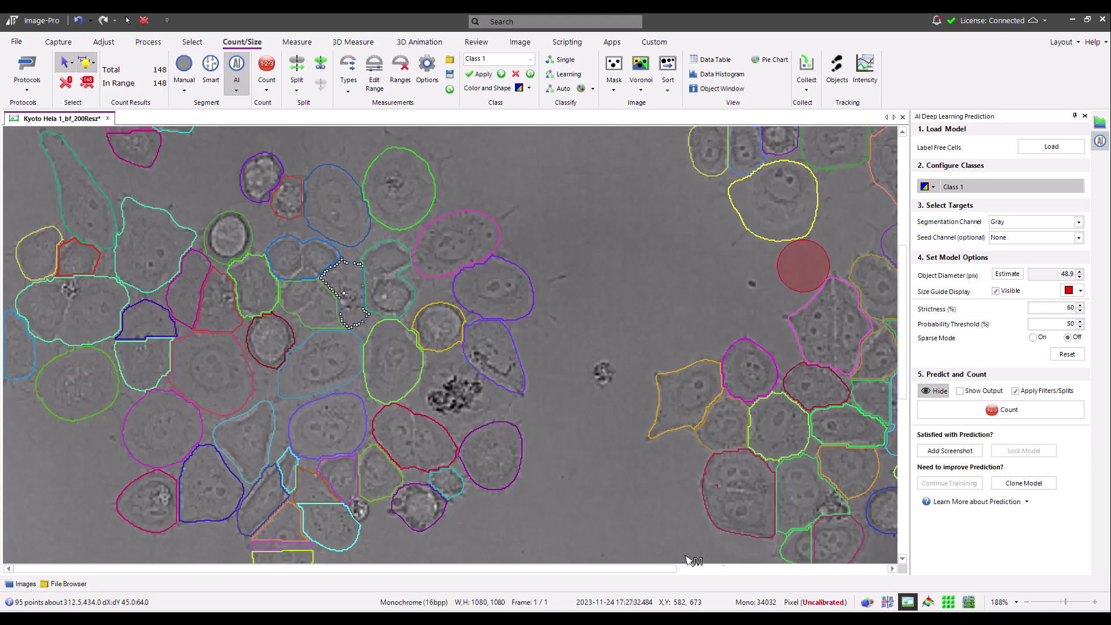
Step: Rerun the label-free cell count with filters and splits not applied and examine the outlines across the clusters
{"action": "left_click", "coordinate": [1010, 411]}
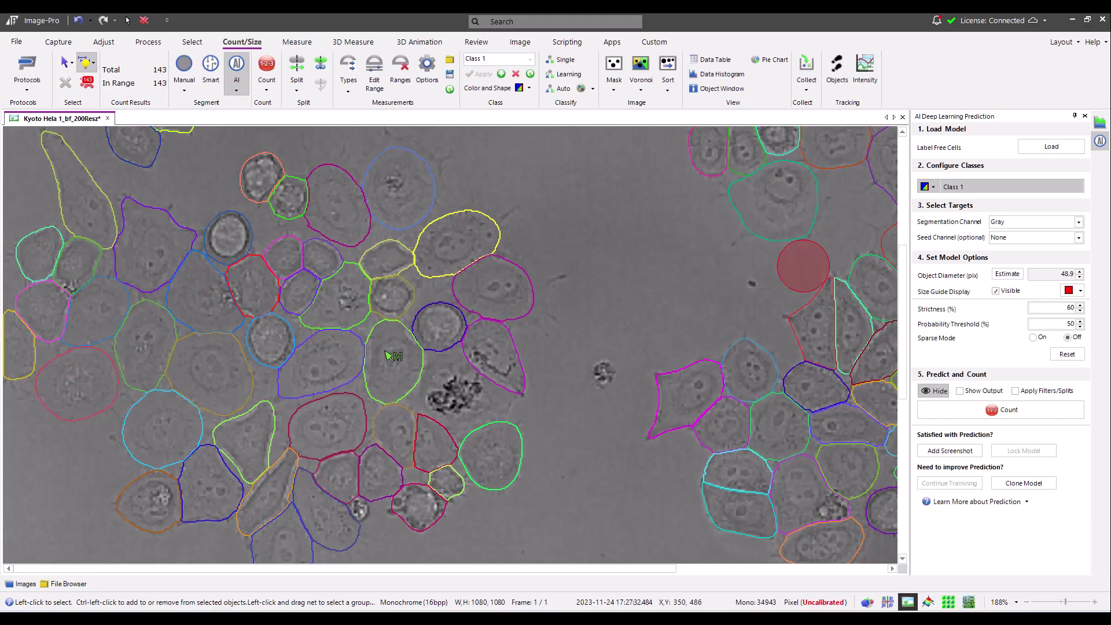
{"action": "scroll", "coordinate": [387, 355], "scroll_direction": "down", "scroll_amount": 3}
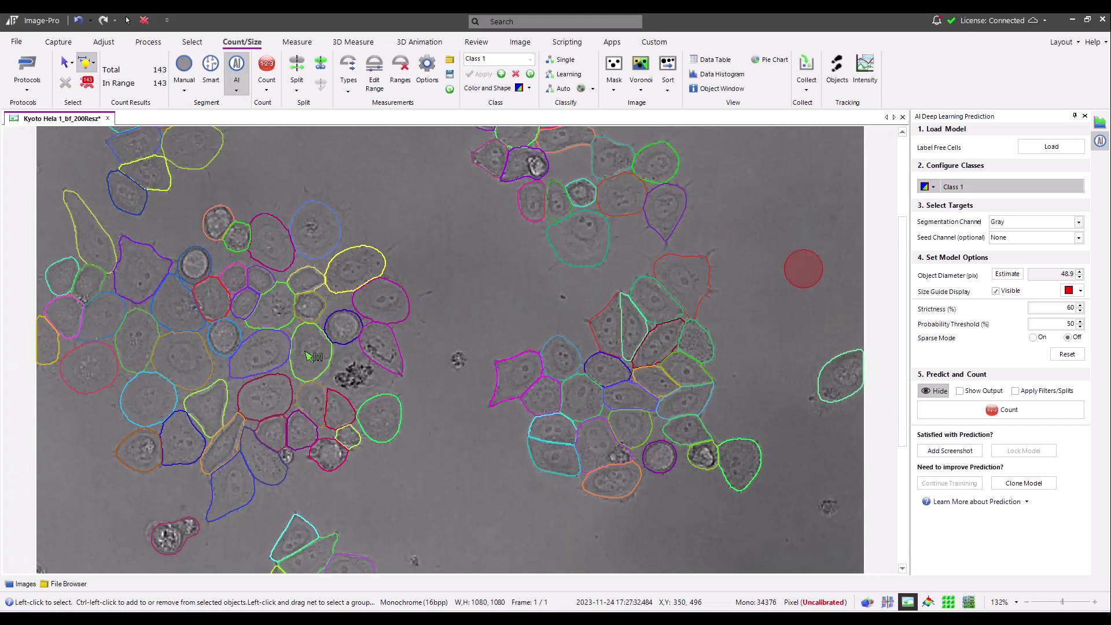
{"action": "scroll", "coordinate": [311, 350], "scroll_direction": "down", "scroll_amount": 1}
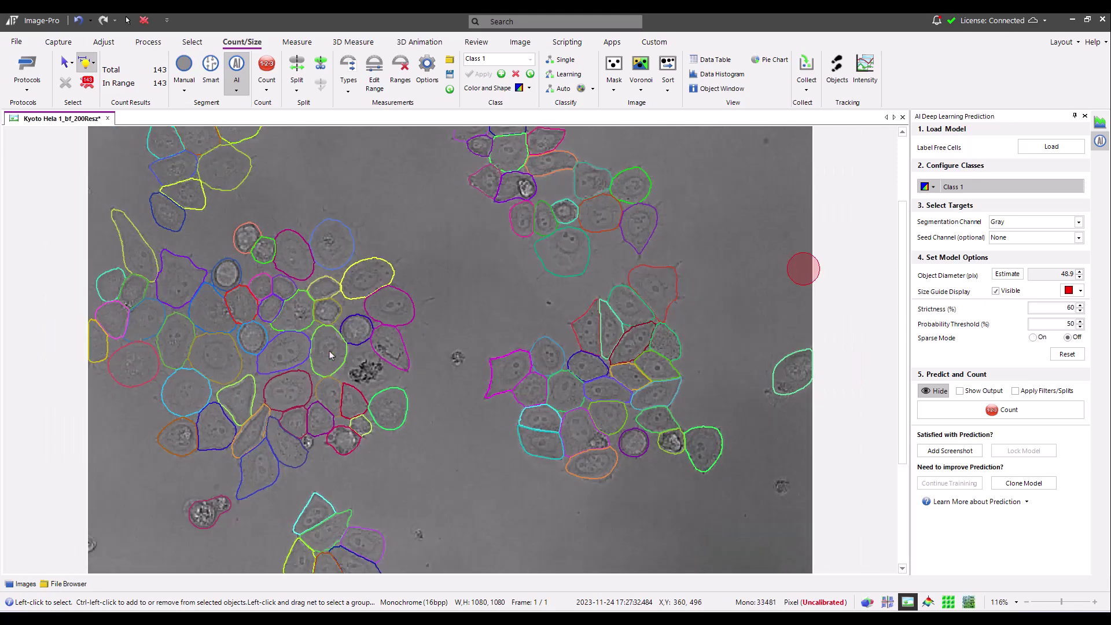
Step: Open the Troubleshooting Prediction help topic and undock it as a wide floating window over the image
{"action": "left_click", "coordinate": [1030, 506]}
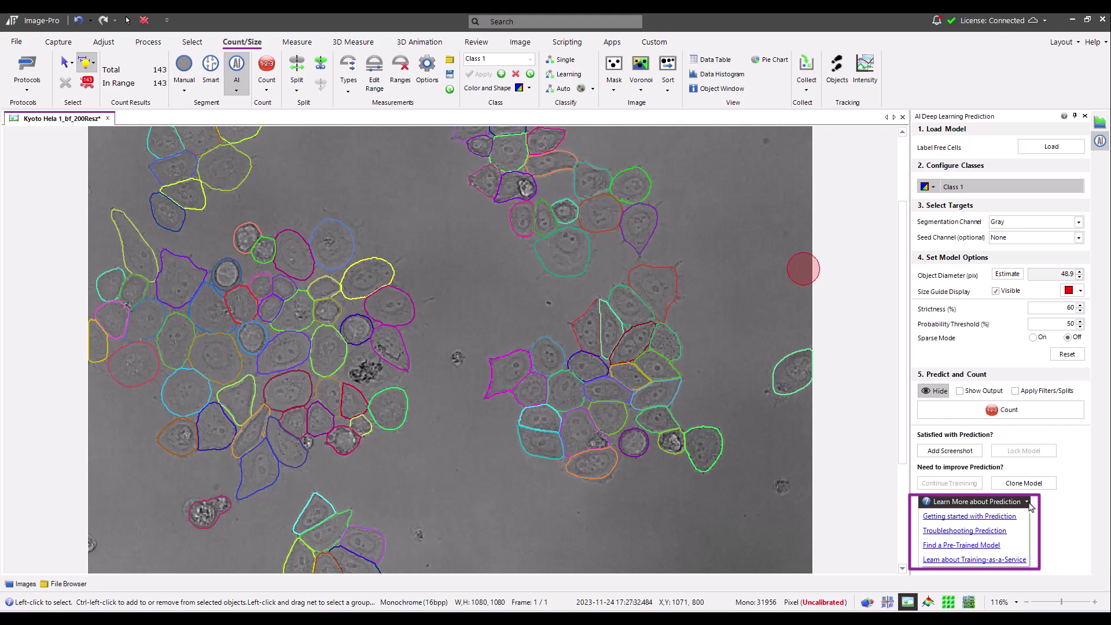
{"action": "left_click", "coordinate": [976, 531]}
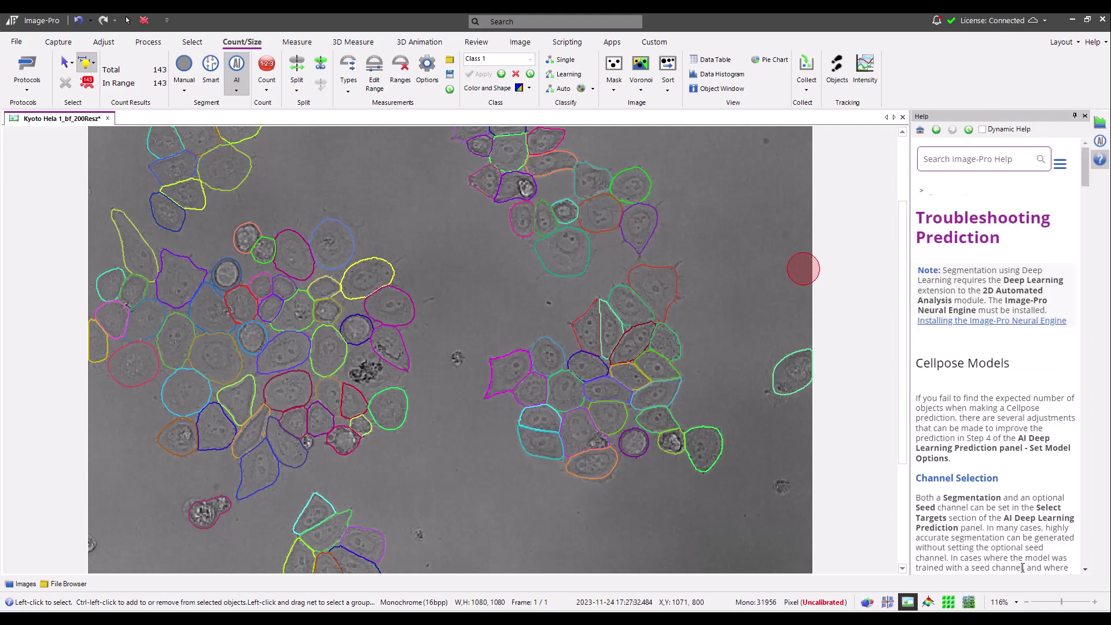
{"action": "left_click_drag", "start_coordinate": [1095, 172], "coordinate": [43, 172]}
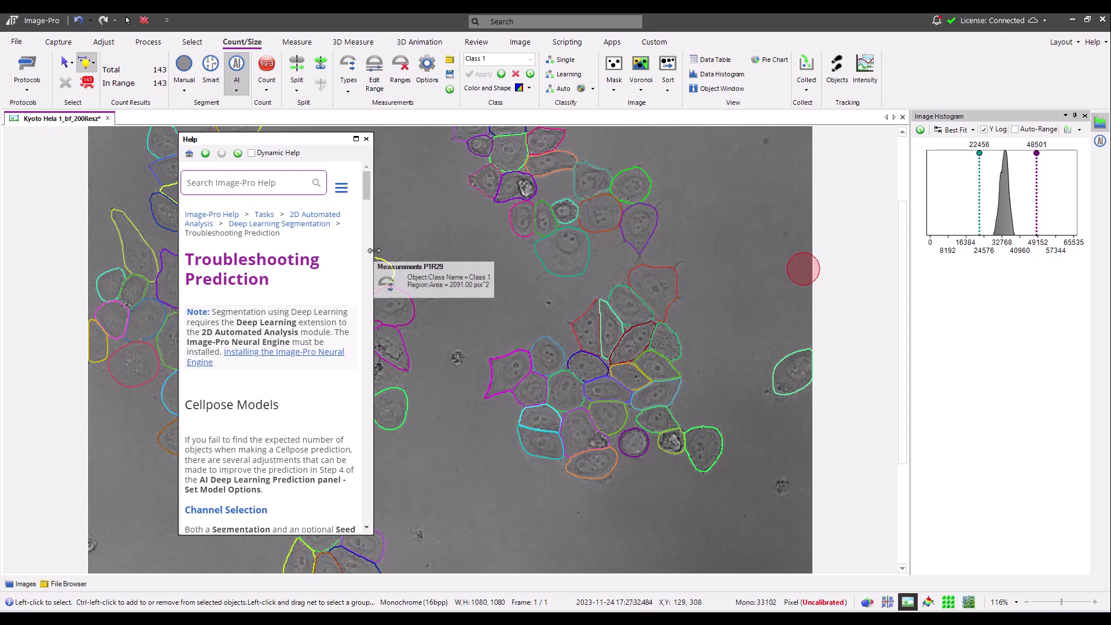
{"action": "left_click_drag", "start_coordinate": [374, 260], "coordinate": [1010, 271]}
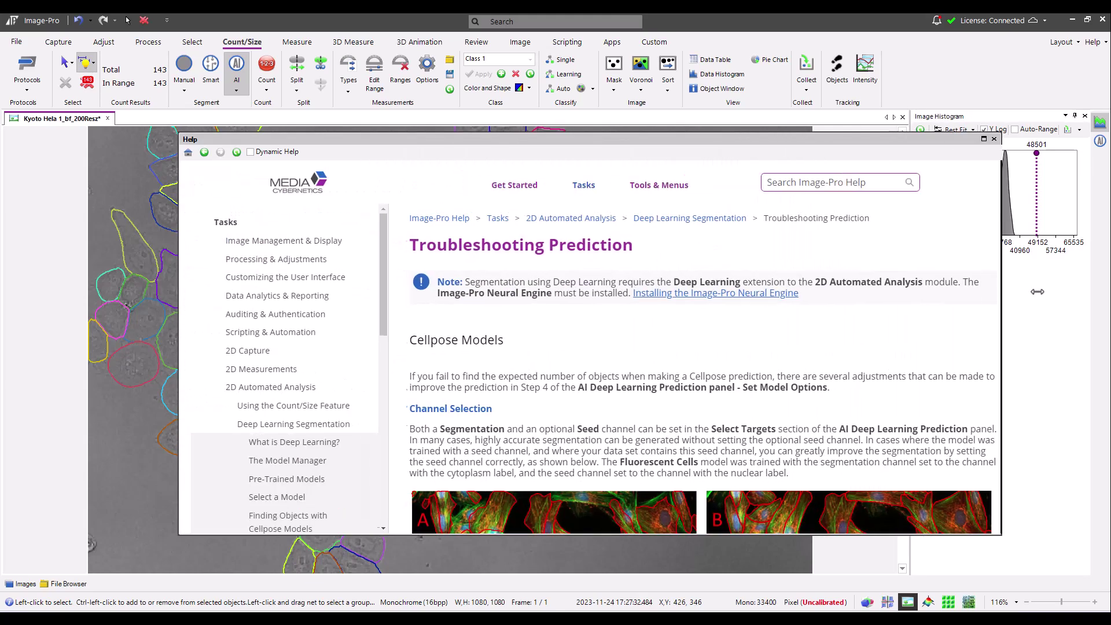
{"action": "left_click_drag", "start_coordinate": [659, 144], "coordinate": [622, 61]}
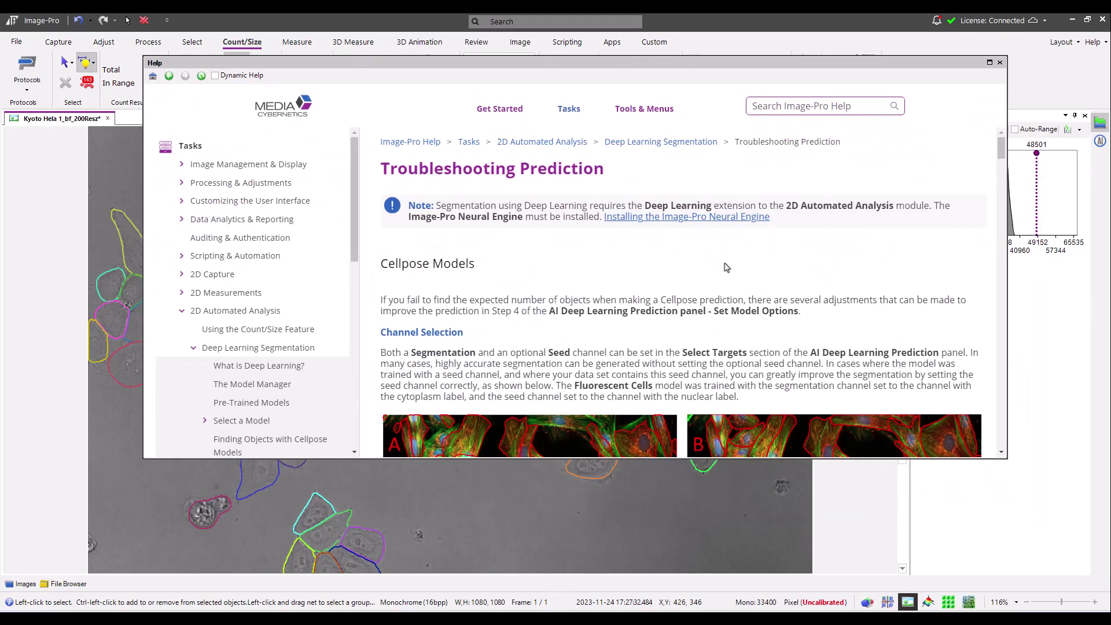
Step: Read the Cellpose troubleshooting guidance on channel selection and object diameter in the help topic
{"action": "scroll", "coordinate": [726, 266], "scroll_direction": "down", "scroll_amount": 4}
{"action": "scroll", "coordinate": [727, 266], "scroll_direction": "down", "scroll_amount": 3}
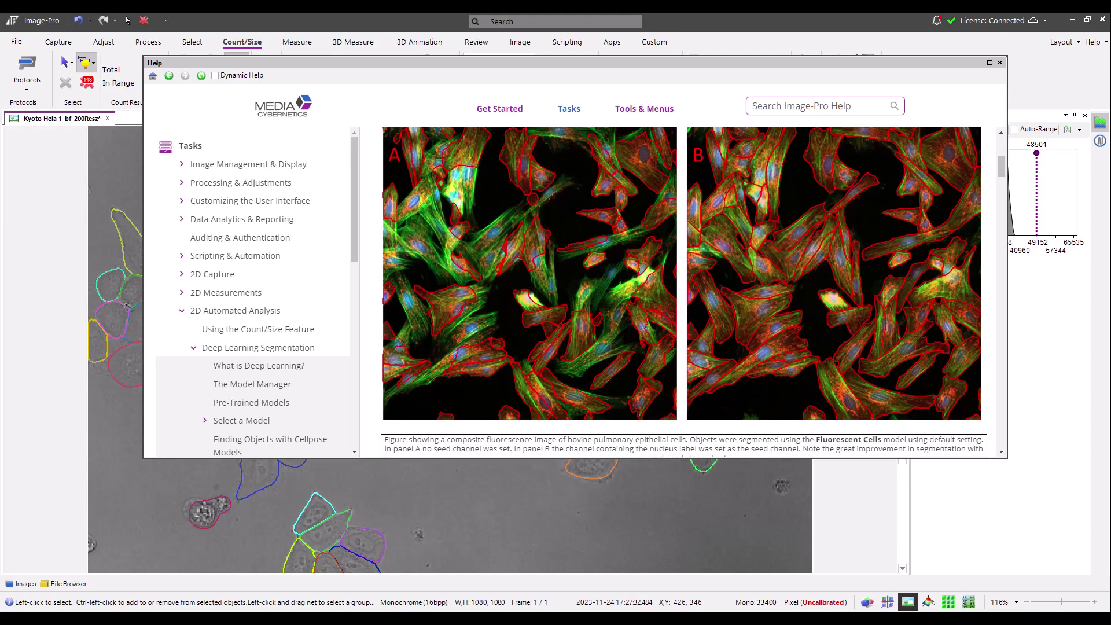
{"action": "scroll", "coordinate": [727, 274], "scroll_direction": "down", "scroll_amount": 4}
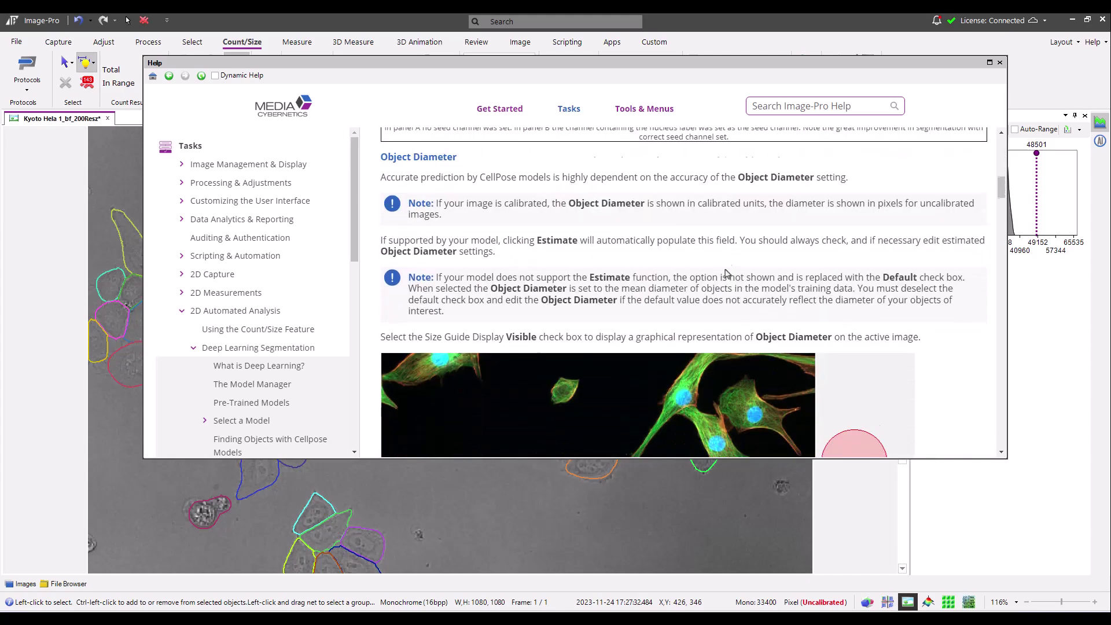